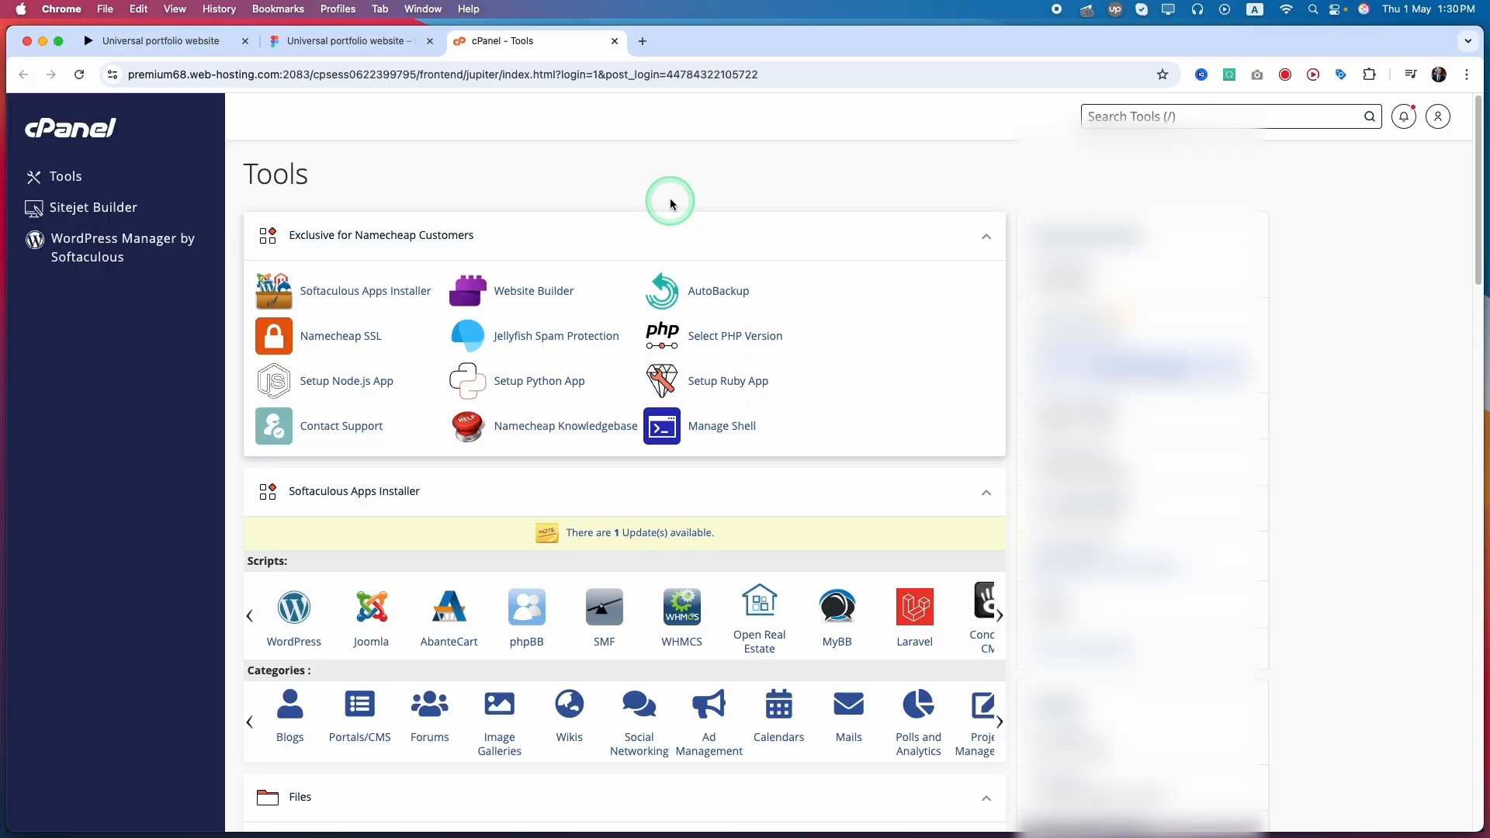
# Open the Domains page from the cPanel tools and select the domain name customwebsitedesign.us in the list.
pyautogui.click(671, 197)
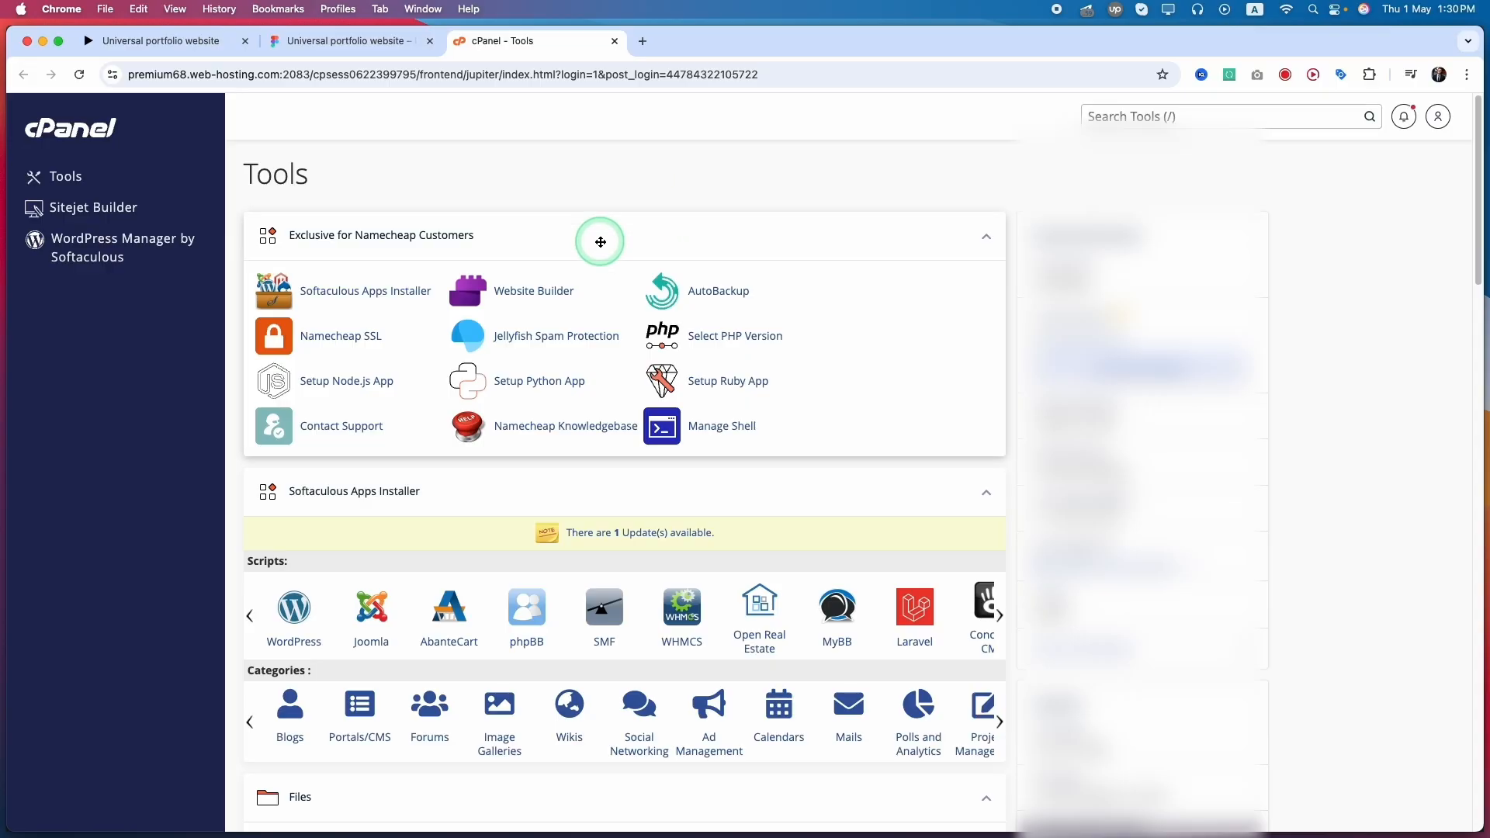
pyautogui.scroll(-10, 544, 372)
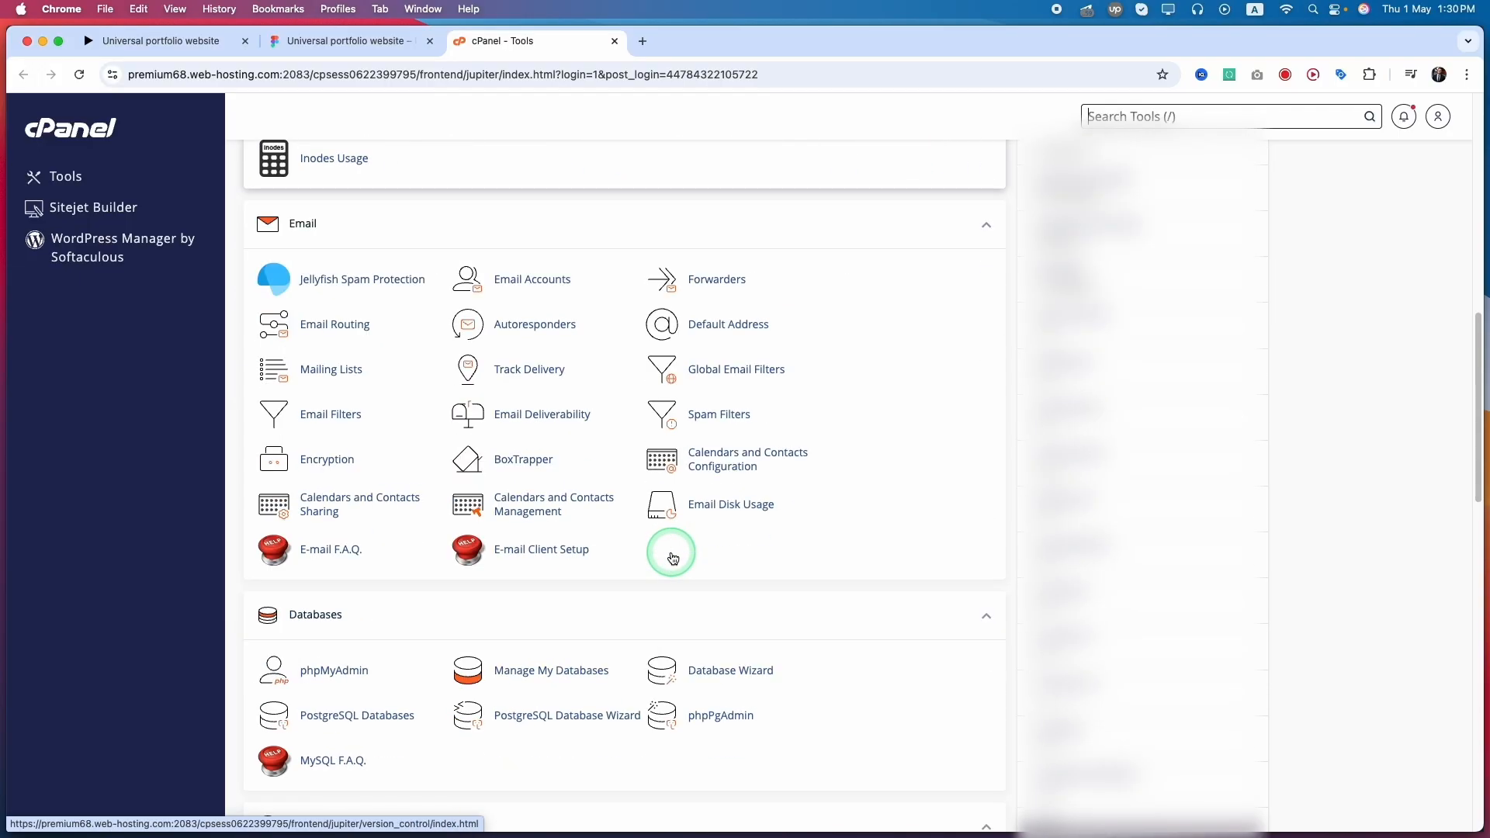
pyautogui.scroll(-3, 686, 572)
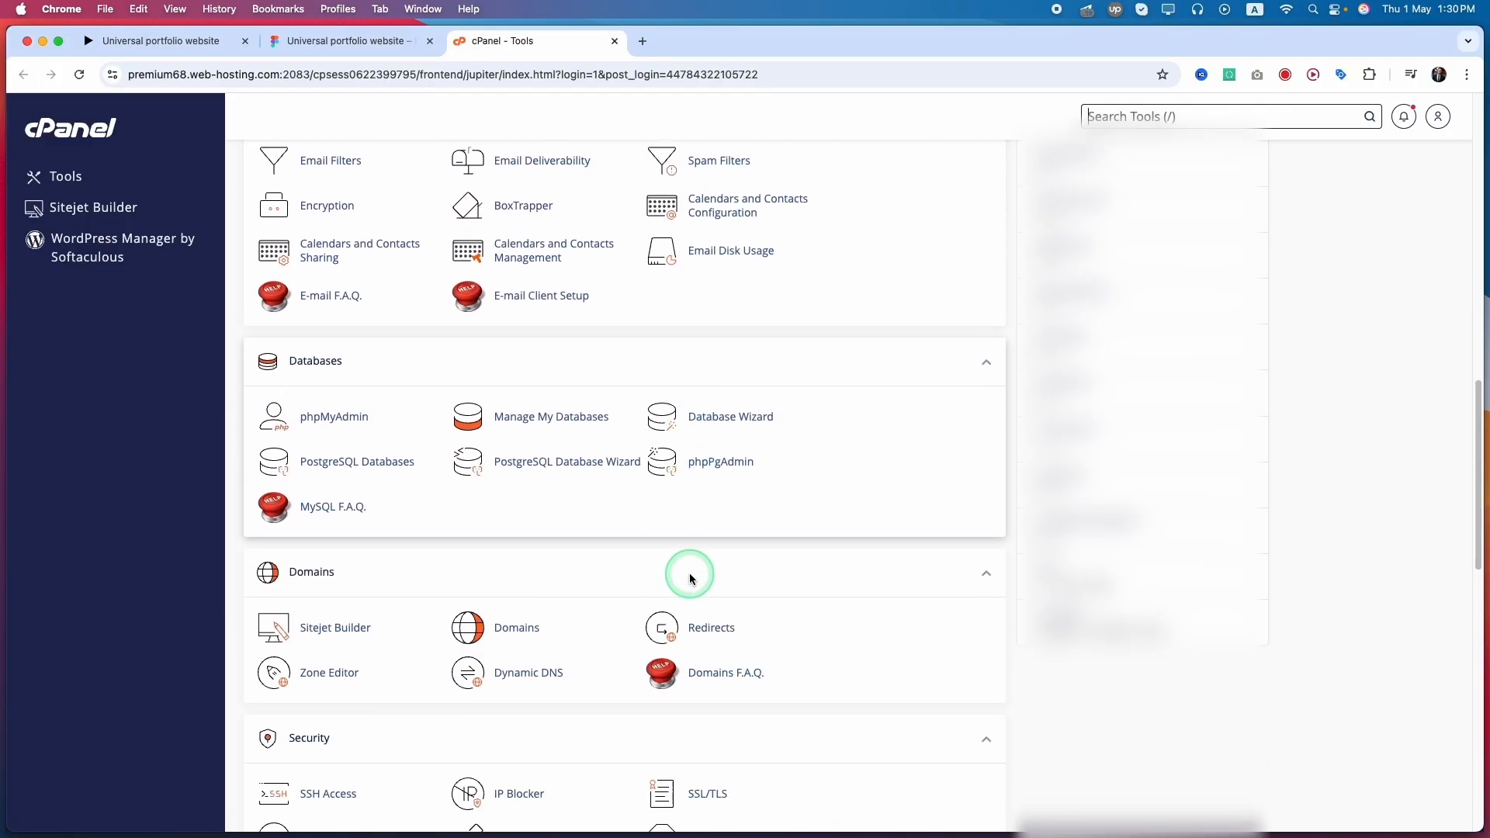
pyautogui.scroll(-3, 691, 576)
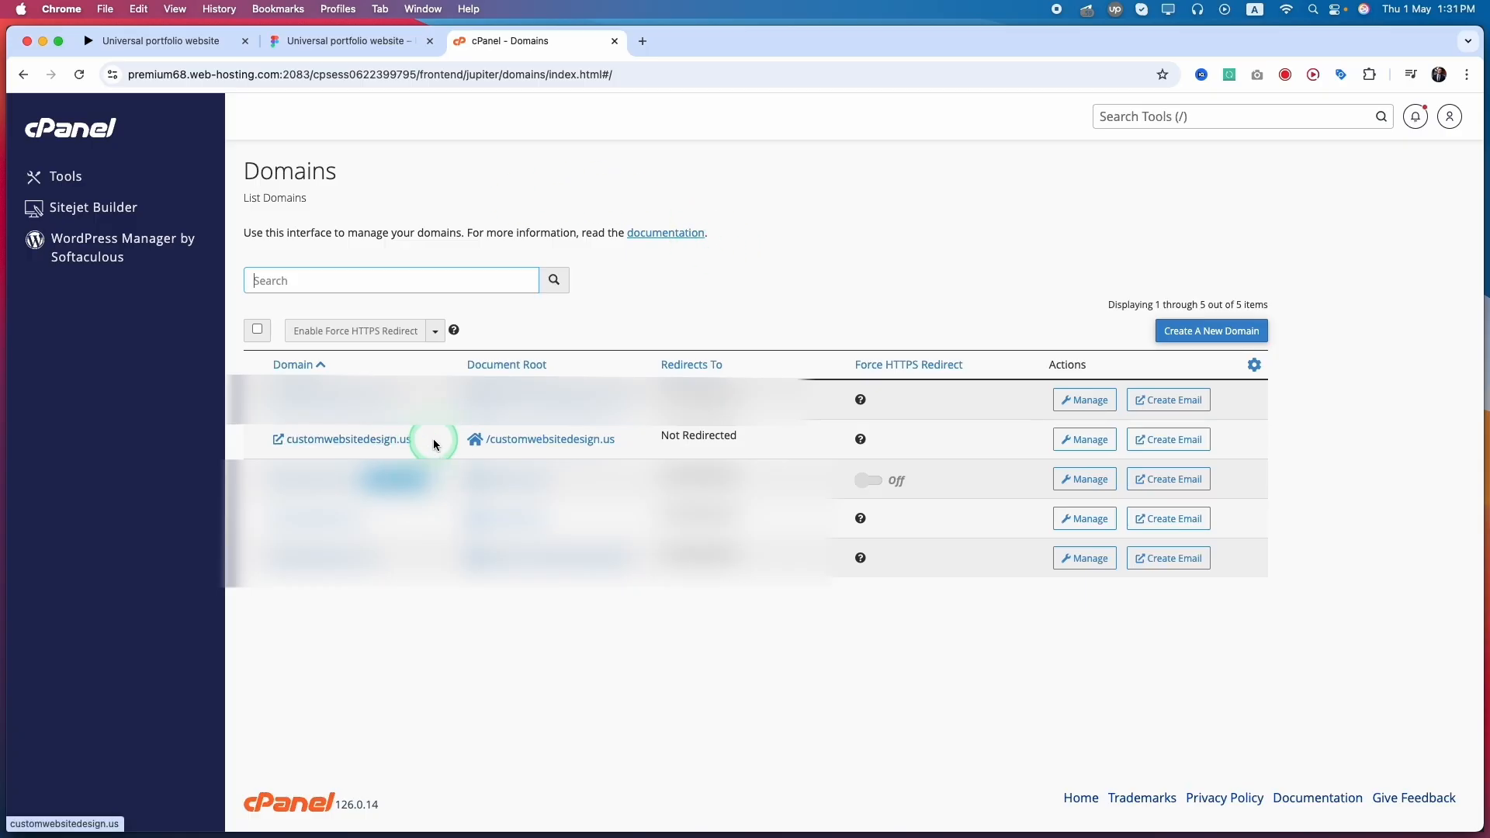
pyautogui.moveTo(432, 437); pyautogui.dragTo(274, 435)
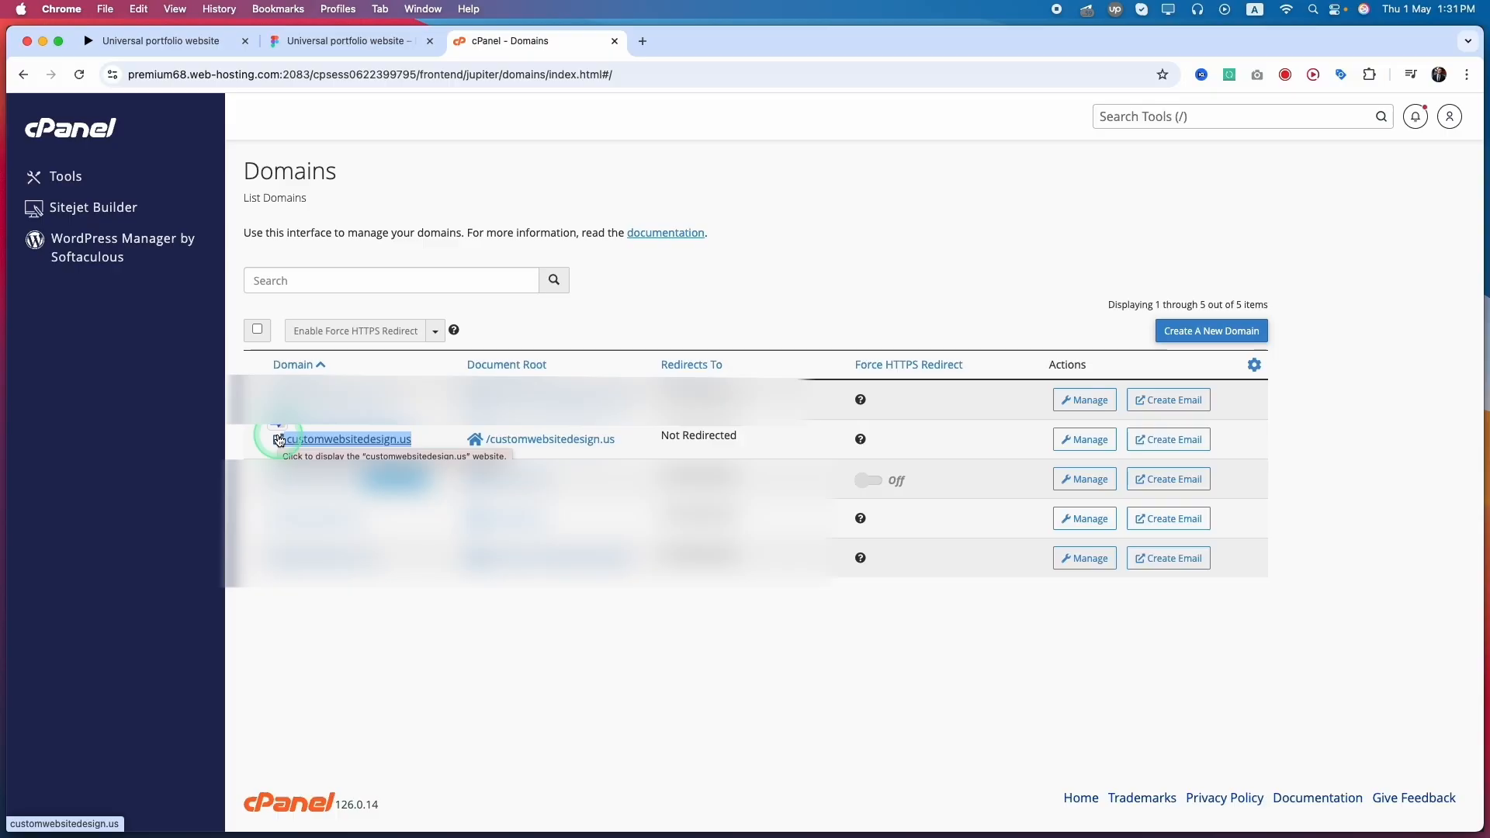
# Return from the new domain form to the domain list and copy the name customwebsitedesign.us.
pyautogui.click(1192, 339)
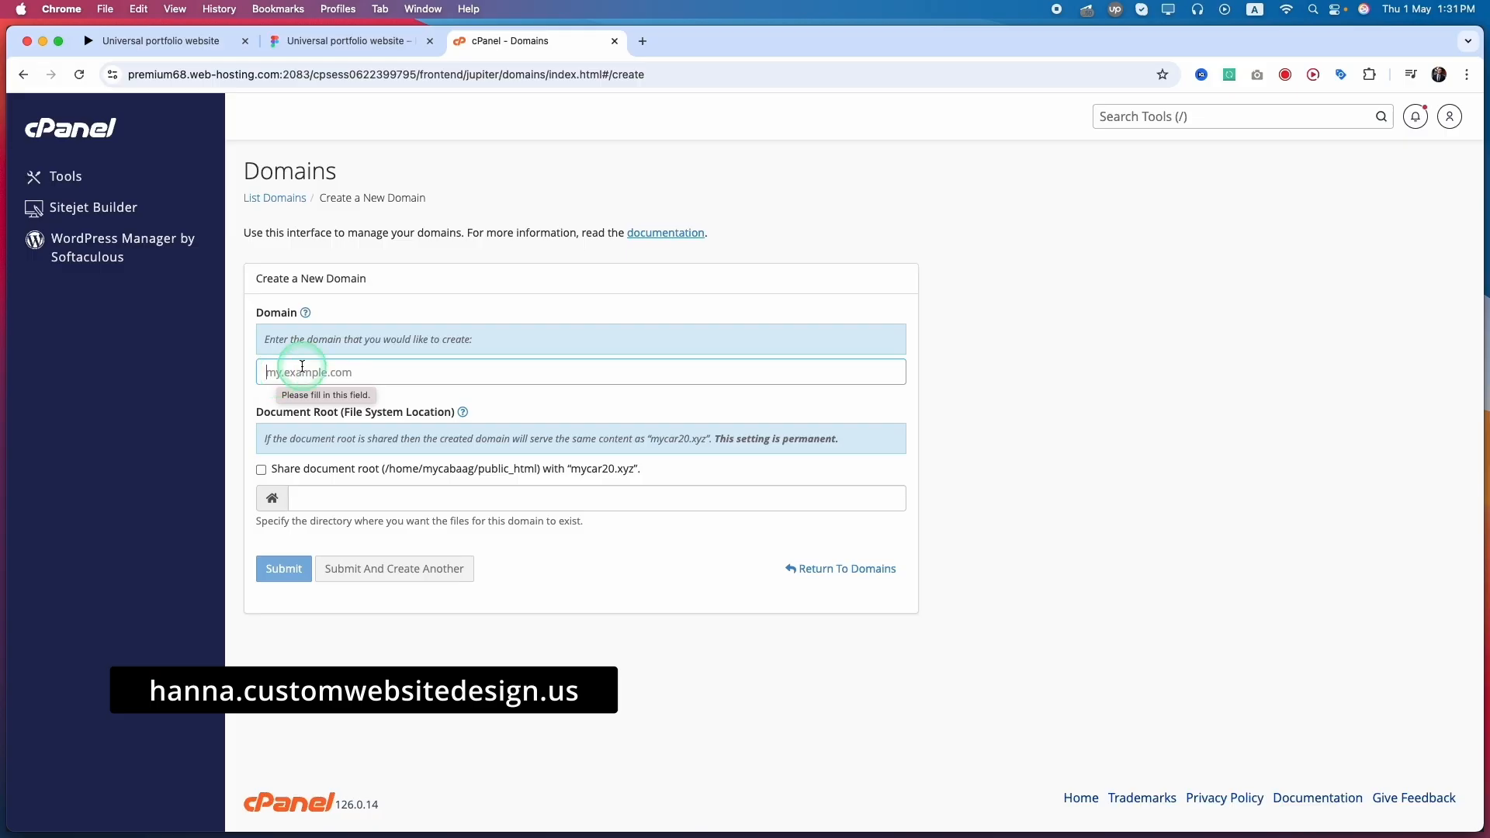
pyautogui.click(278, 200)
pyautogui.doubleClick(405, 441)
pyautogui.press('super+c')
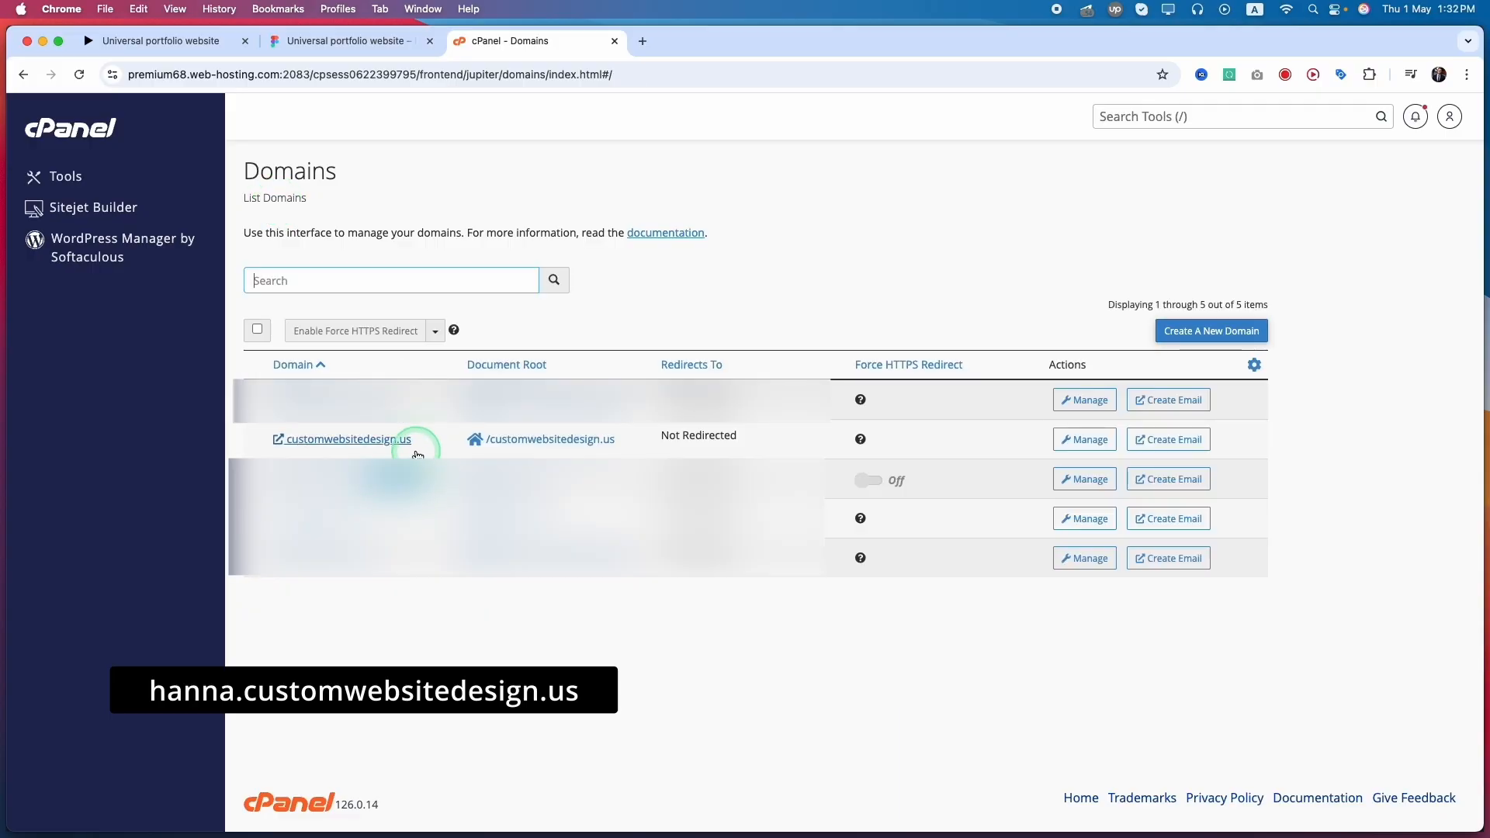
pyautogui.moveTo(287, 438); pyautogui.dragTo(541, 443)
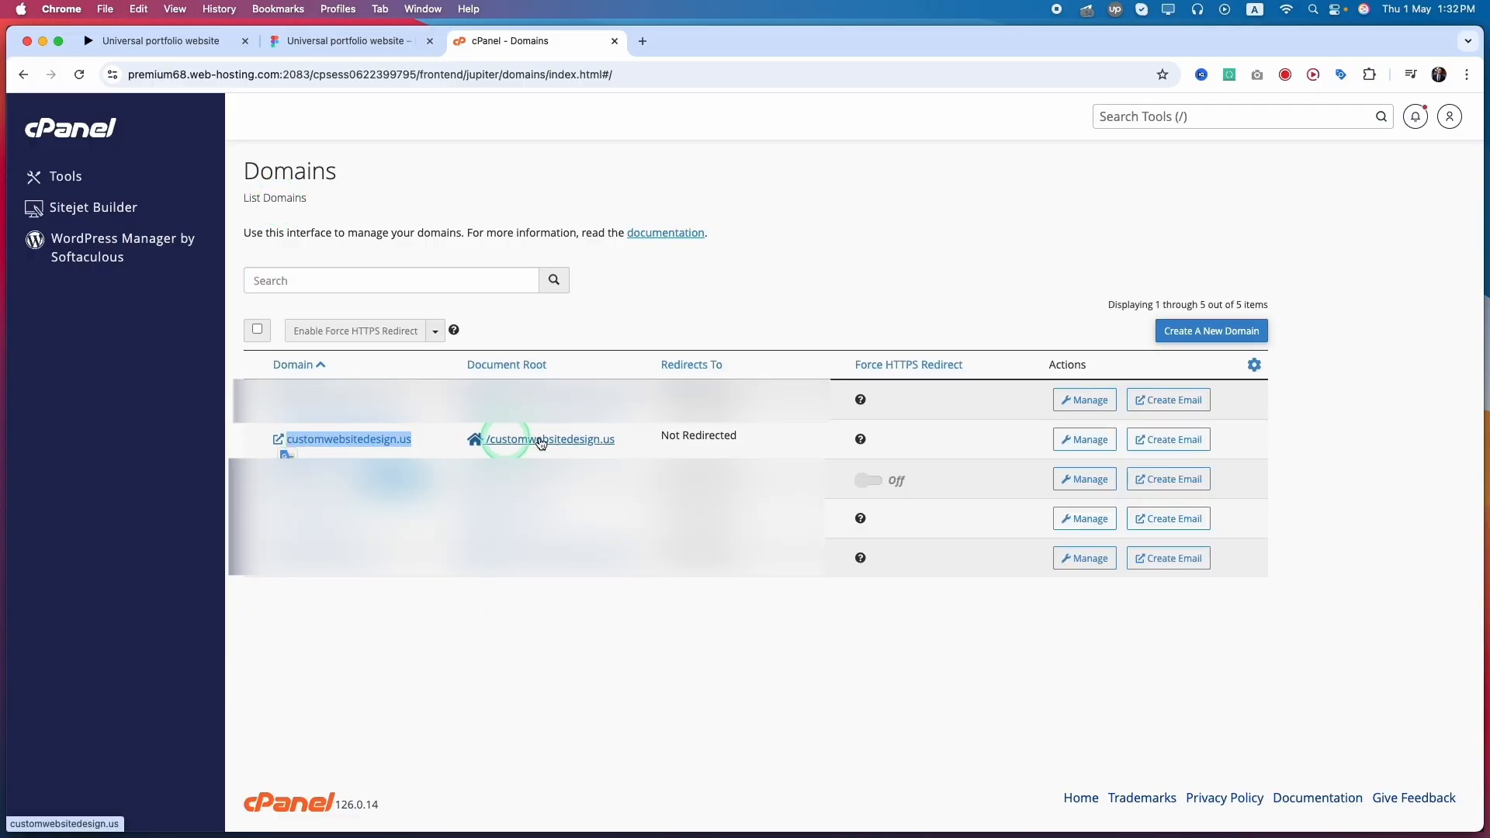
# Start creating a new domain and enter hanna.customwebsitedesign.us as its name.
pyautogui.click(1208, 334)
pyautogui.click(332, 365)
pyautogui.write('ha')
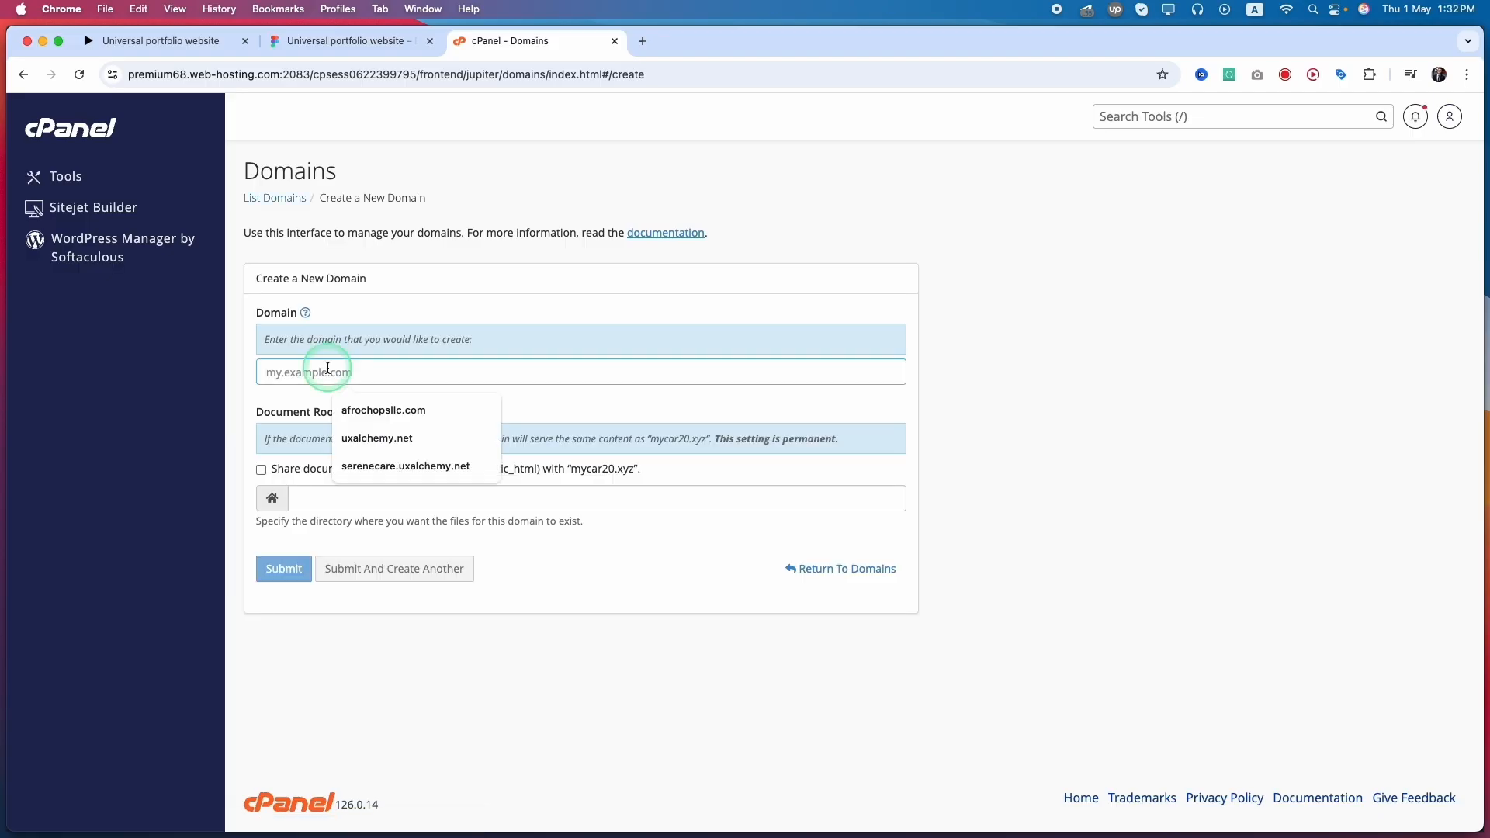
pyautogui.write('nna')
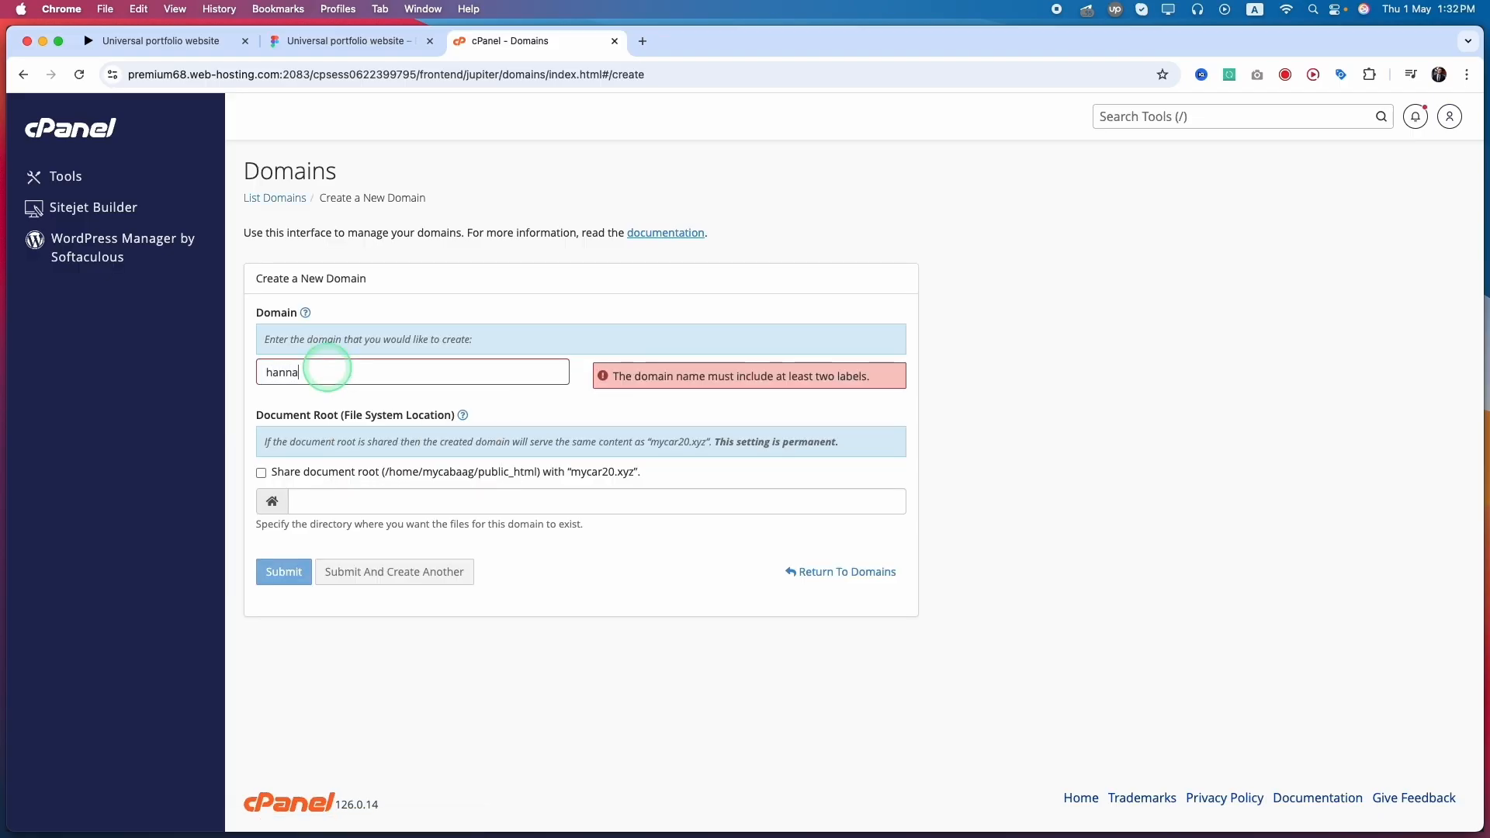
pyautogui.write('.')
pyautogui.press('super+v')
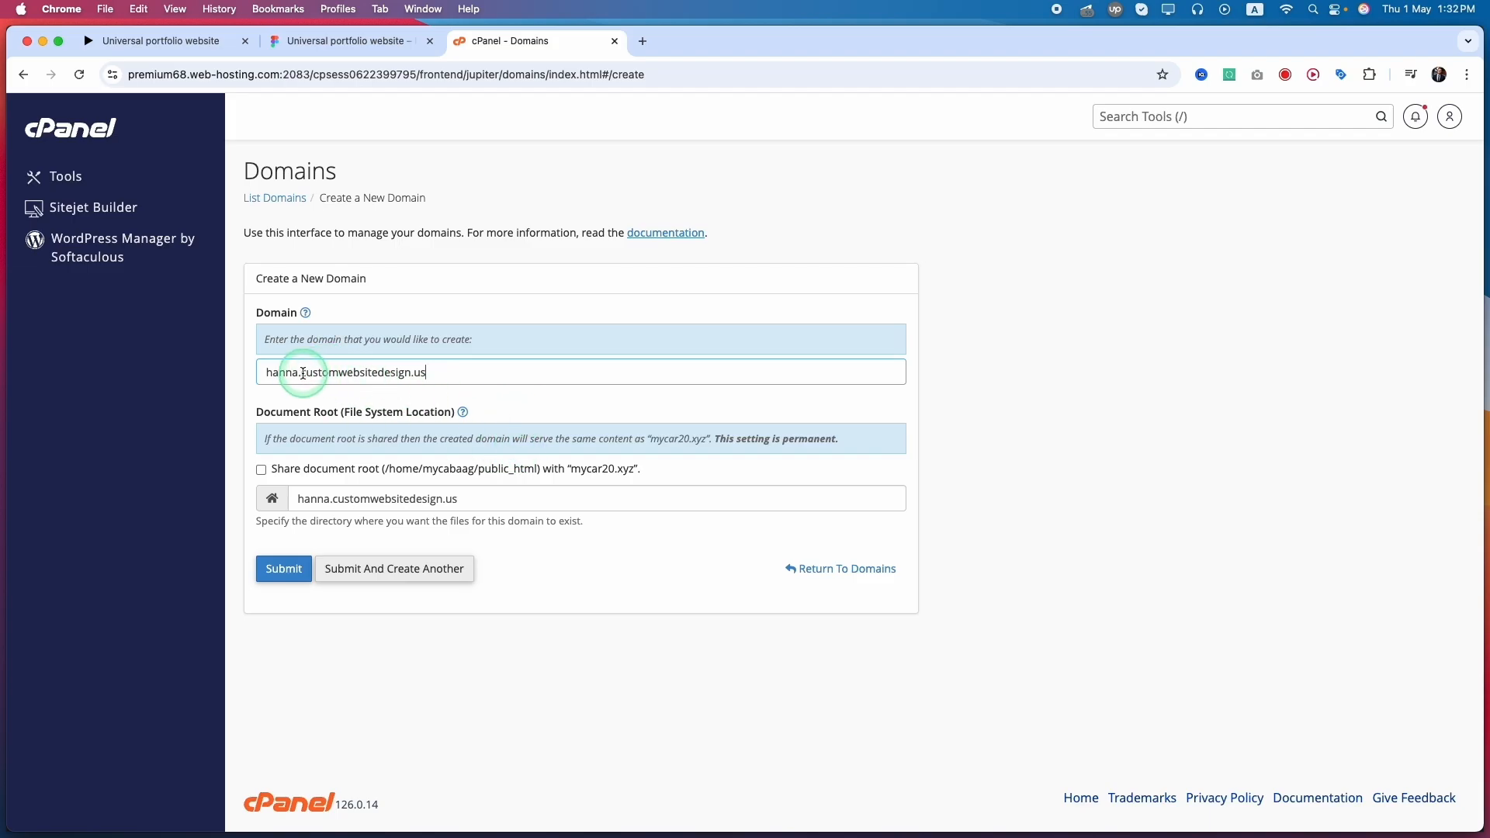
pyautogui.click(296, 43)
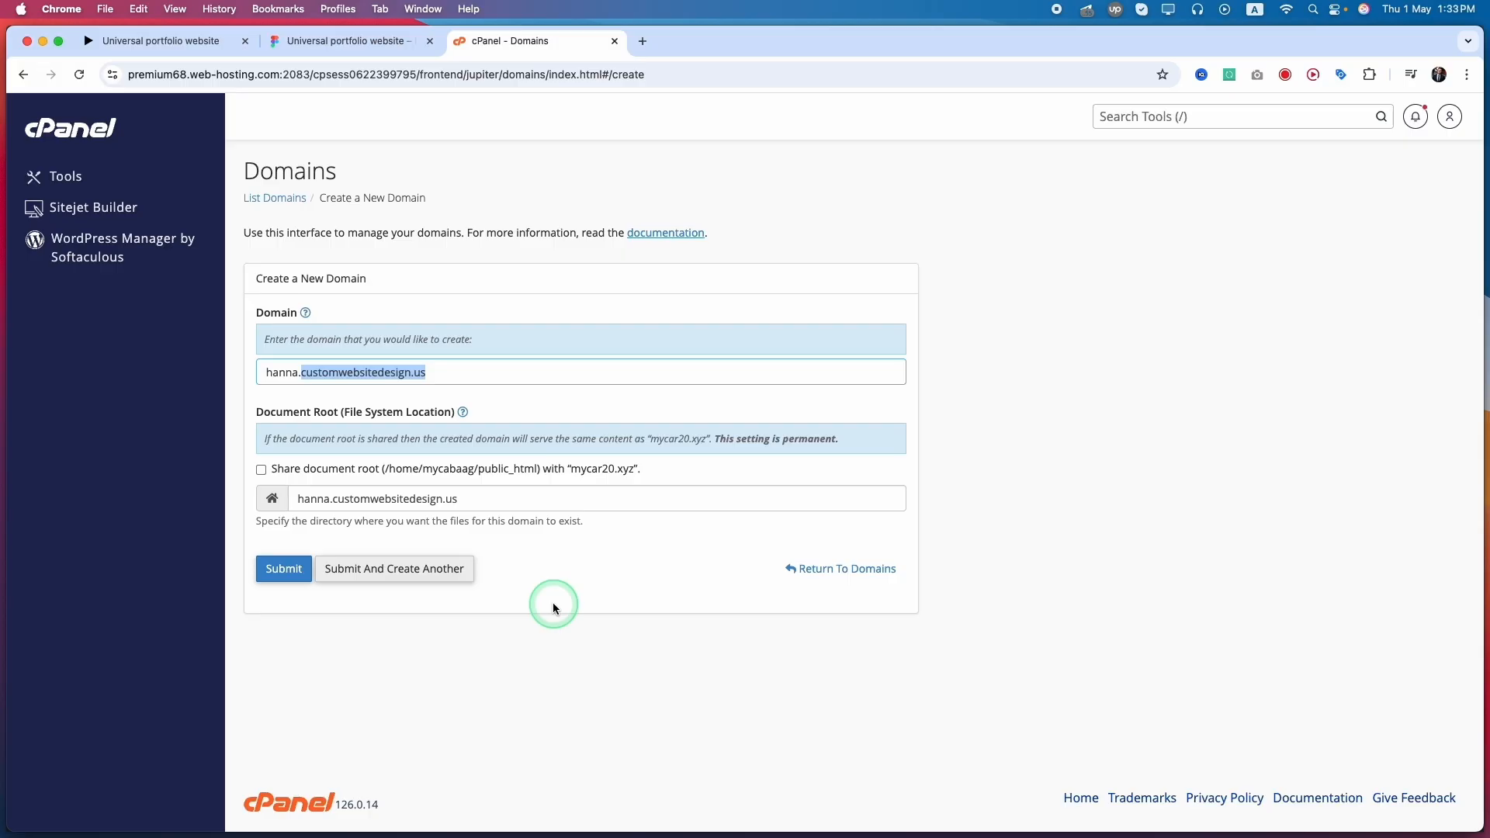
pyautogui.click(261, 470)
pyautogui.click(262, 470)
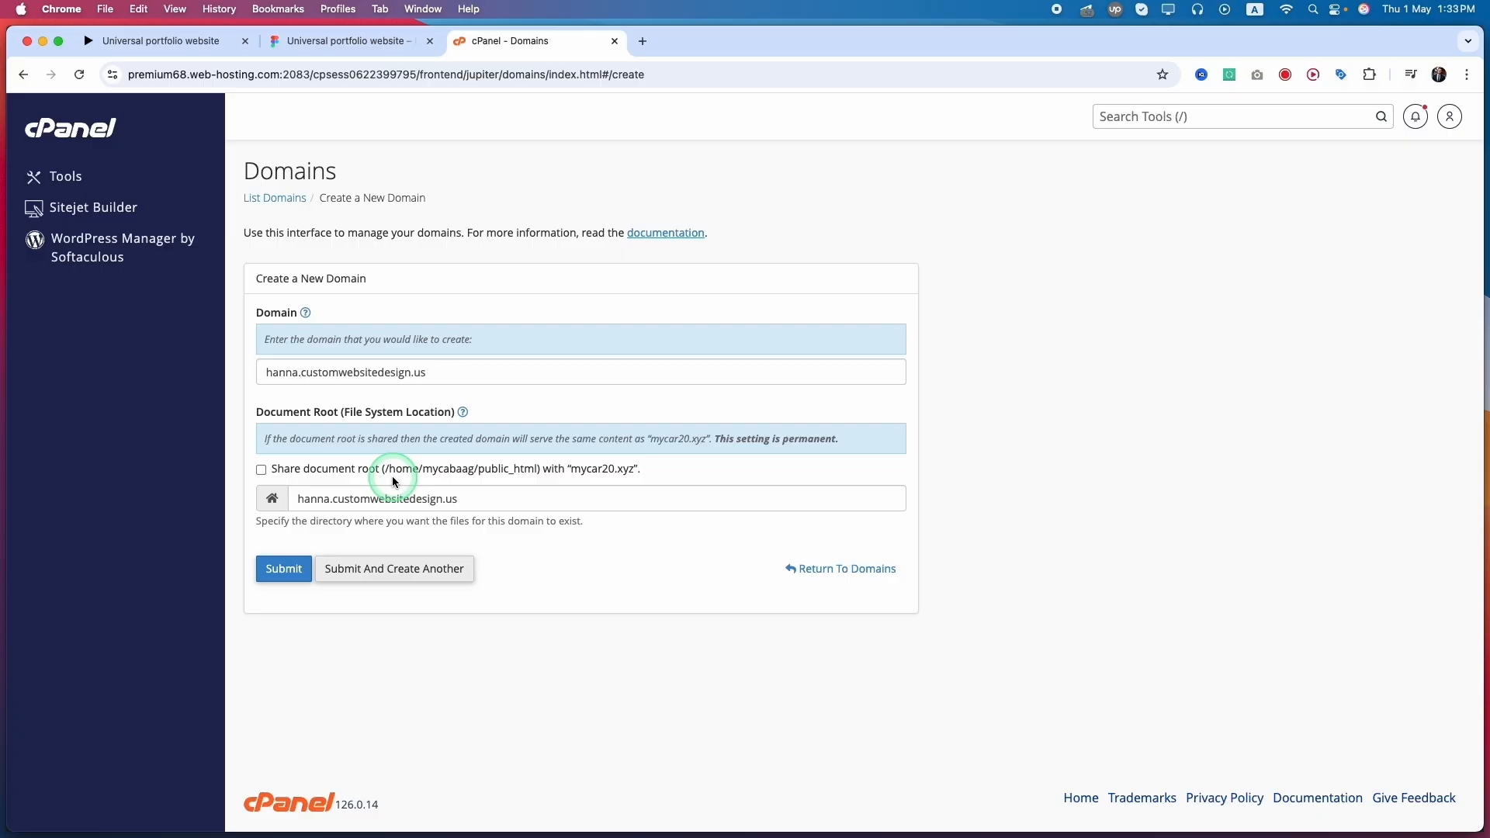
pyautogui.click(262, 471)
pyautogui.click(262, 471)
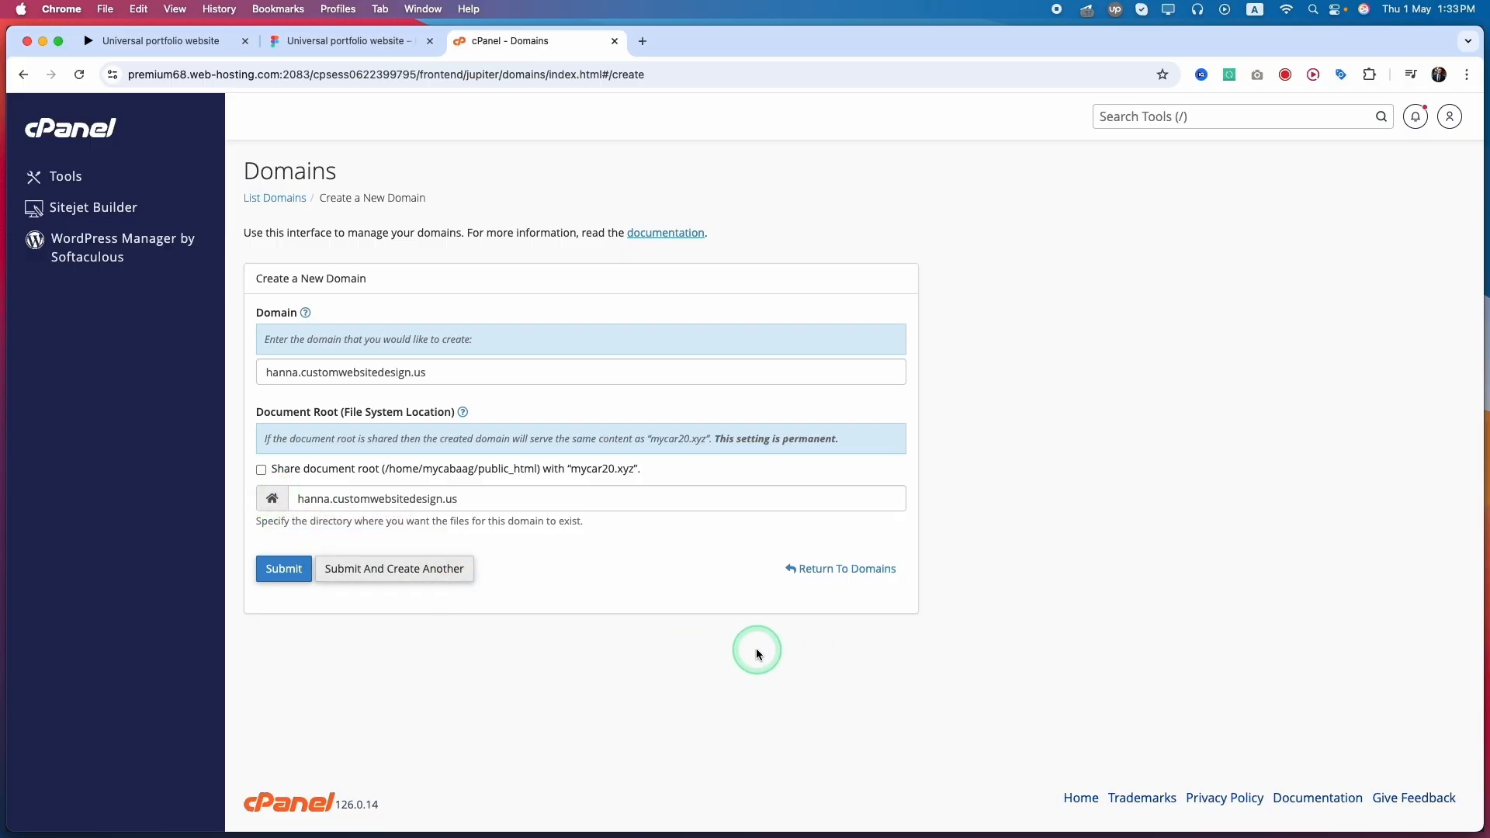
# Submit the new domain with hanna.customwebsitedesign.us as its separate document root.
pyautogui.moveTo(459, 499); pyautogui.dragTo(287, 508)
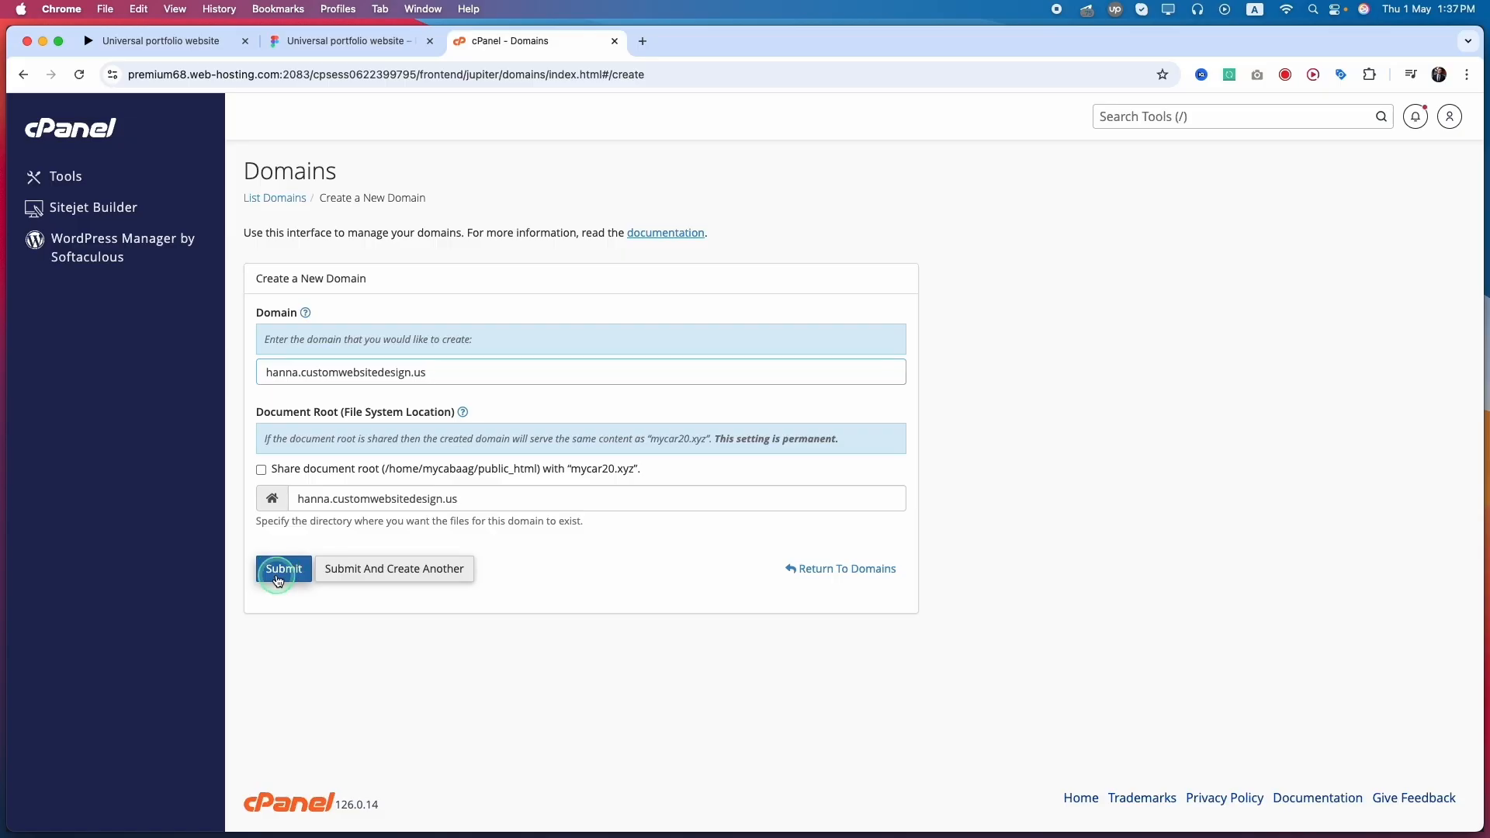
pyautogui.click(281, 571)
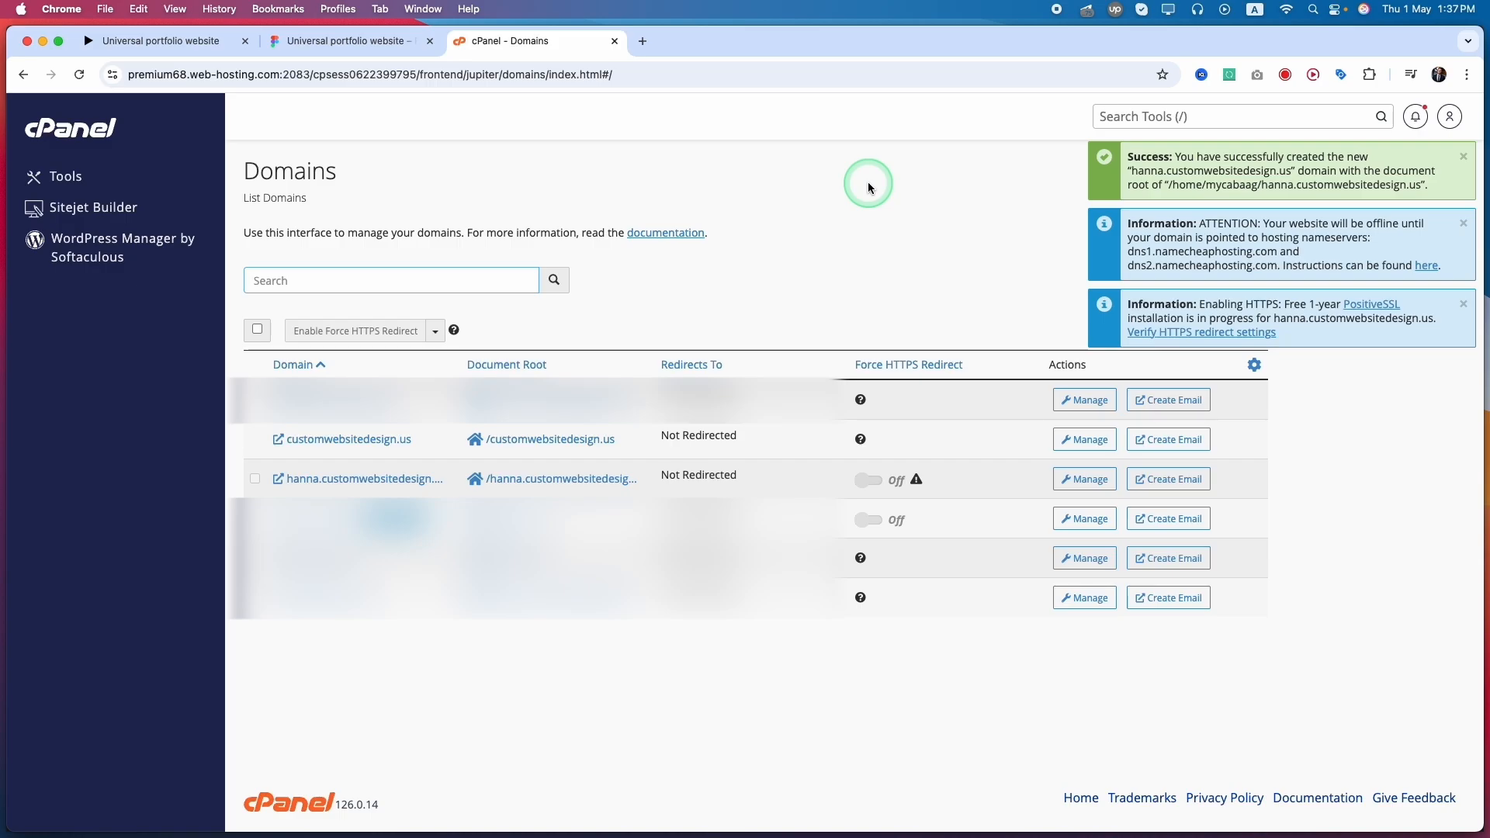
# Open the website and the document root folder of hanna.customwebsitedesign.us from the domain list, ending in File Manager.
pyautogui.click(527, 481)
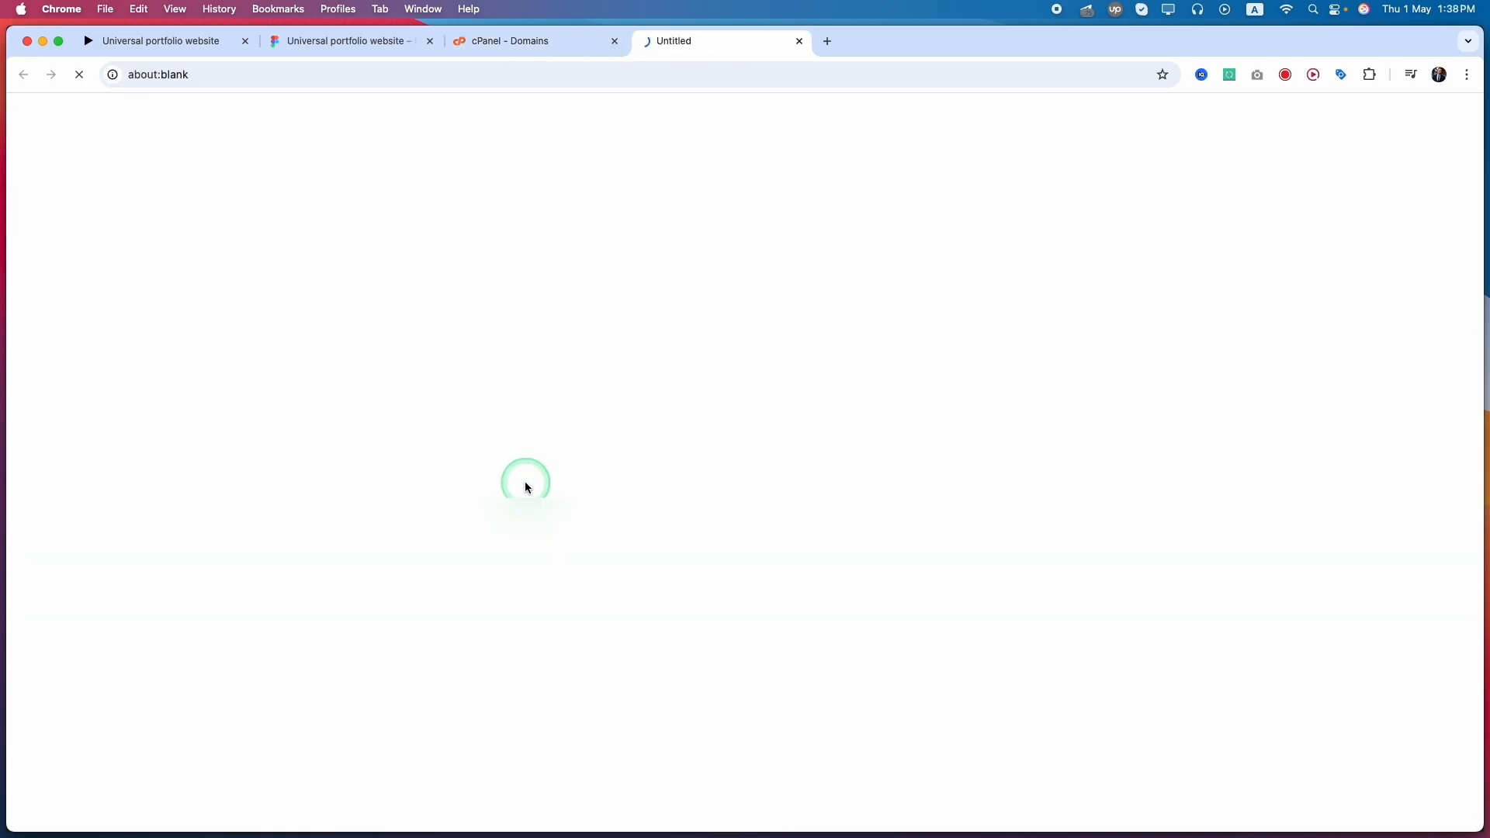
pyautogui.click(560, 46)
pyautogui.click(347, 478)
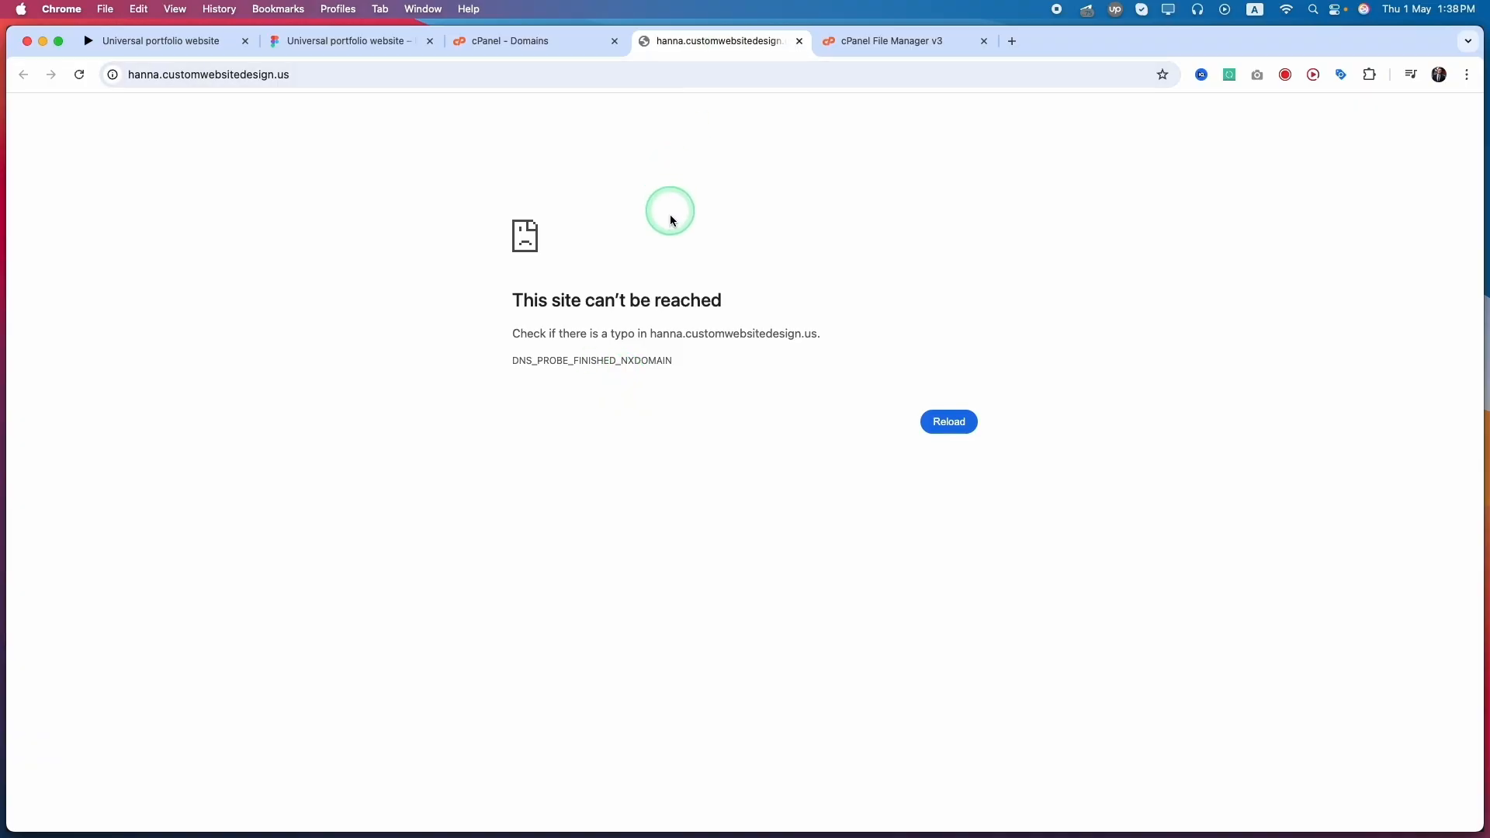
pyautogui.click(912, 41)
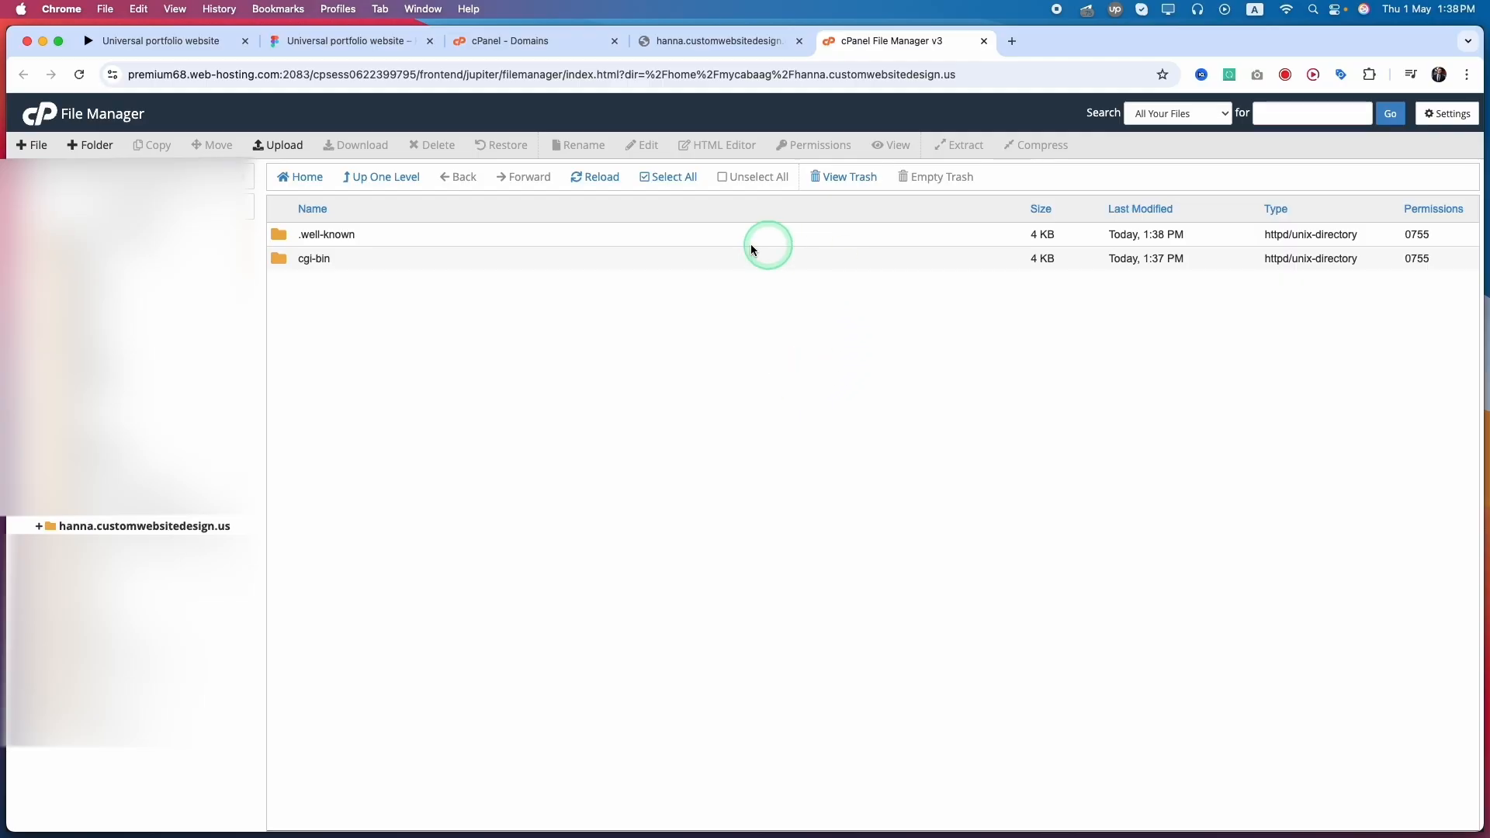
# Create a new file named test.html in the hanna.customwebsitedesign.us folder.
pyautogui.click(32, 145)
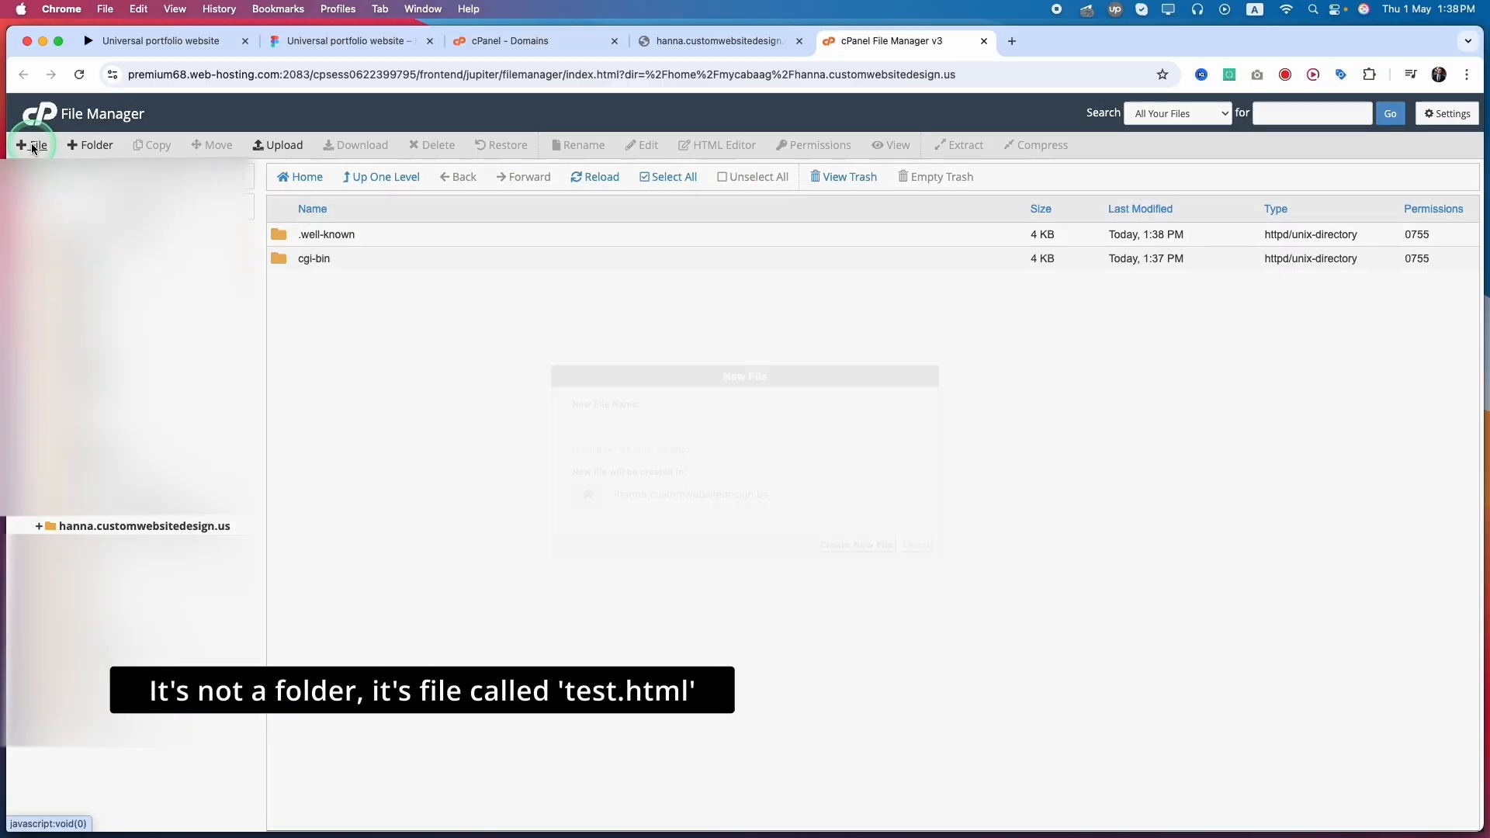
pyautogui.click(644, 436)
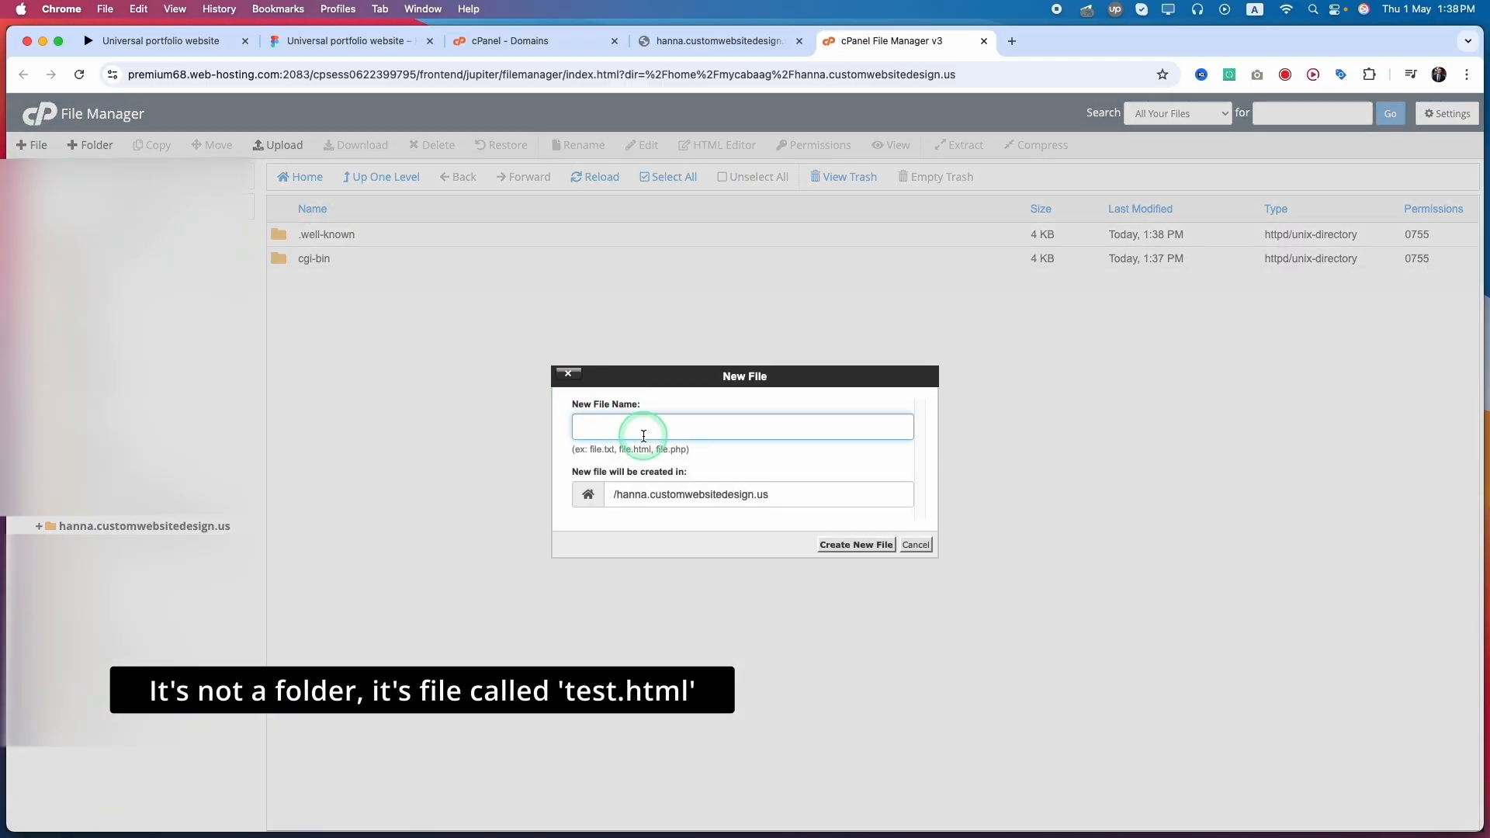
pyautogui.write('test.html')
pyautogui.click(832, 546)
pyautogui.click(854, 551)
pyautogui.click(854, 551)
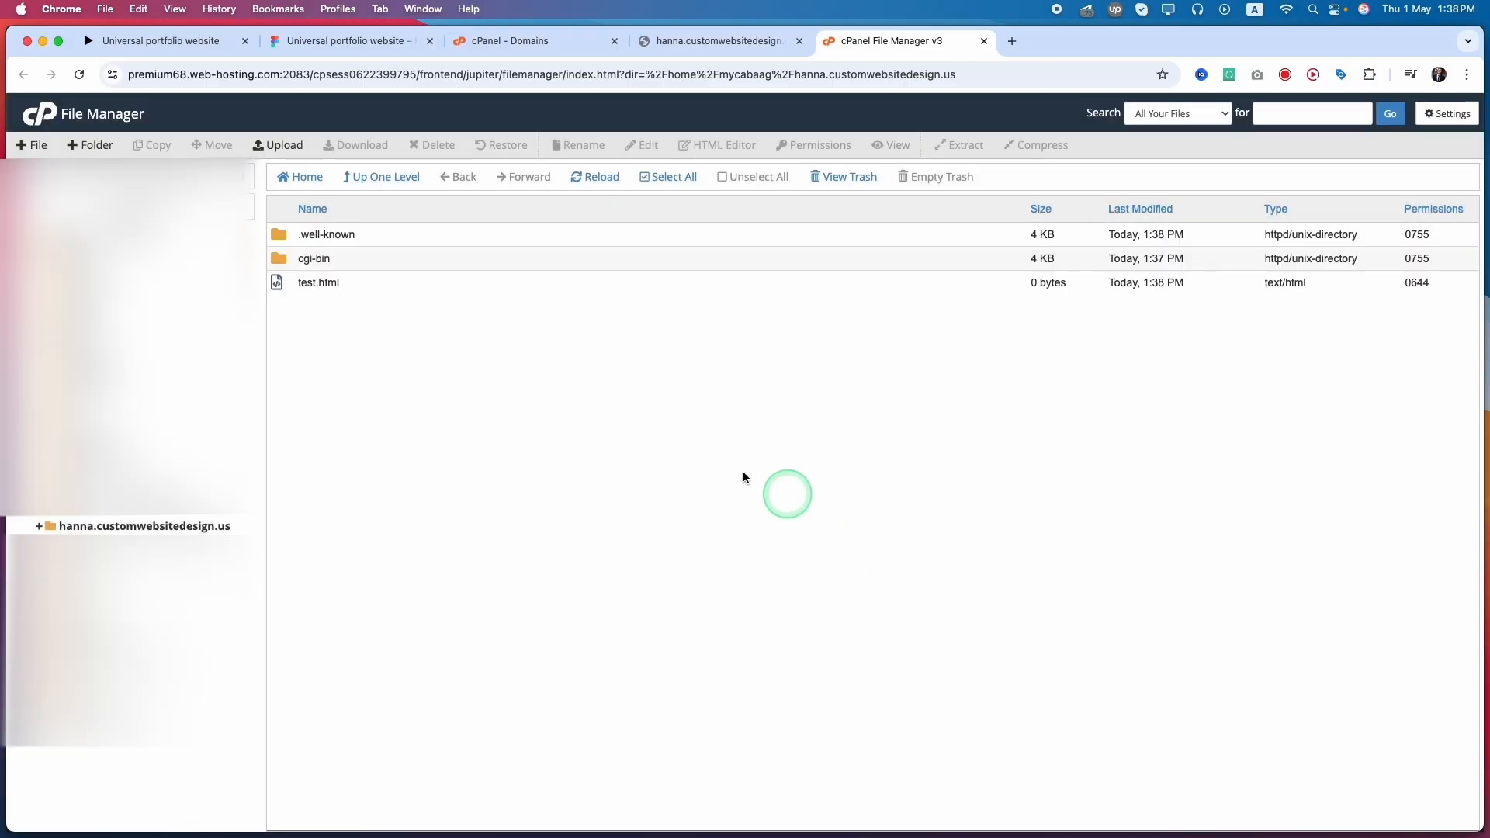
# Open test.html in the File Manager's text editor, accepting the encoding prompt.
pyautogui.click(342, 287)
pyautogui.rightClick(342, 285)
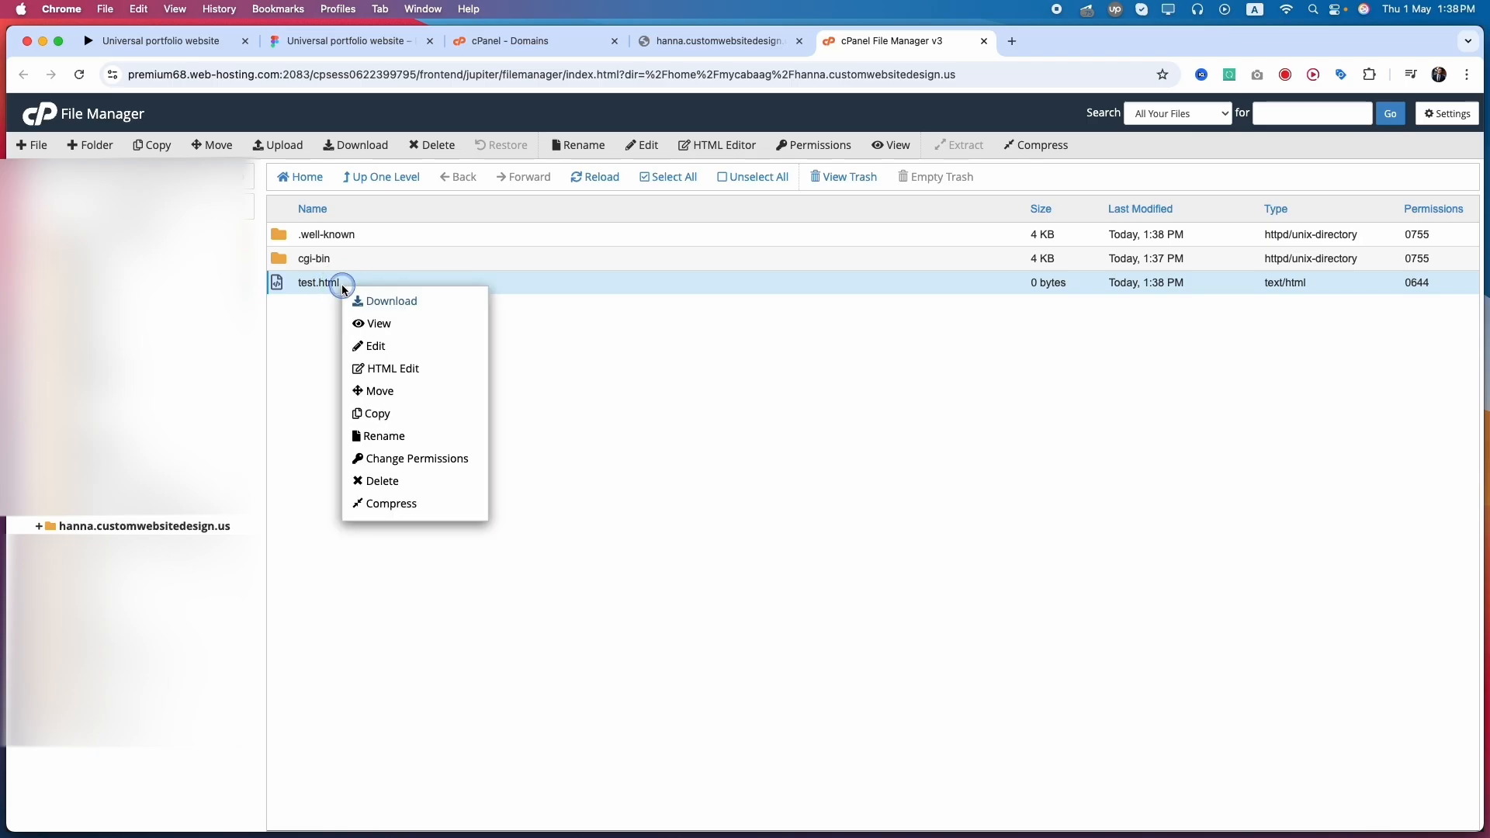
pyautogui.click(377, 347)
pyautogui.click(880, 582)
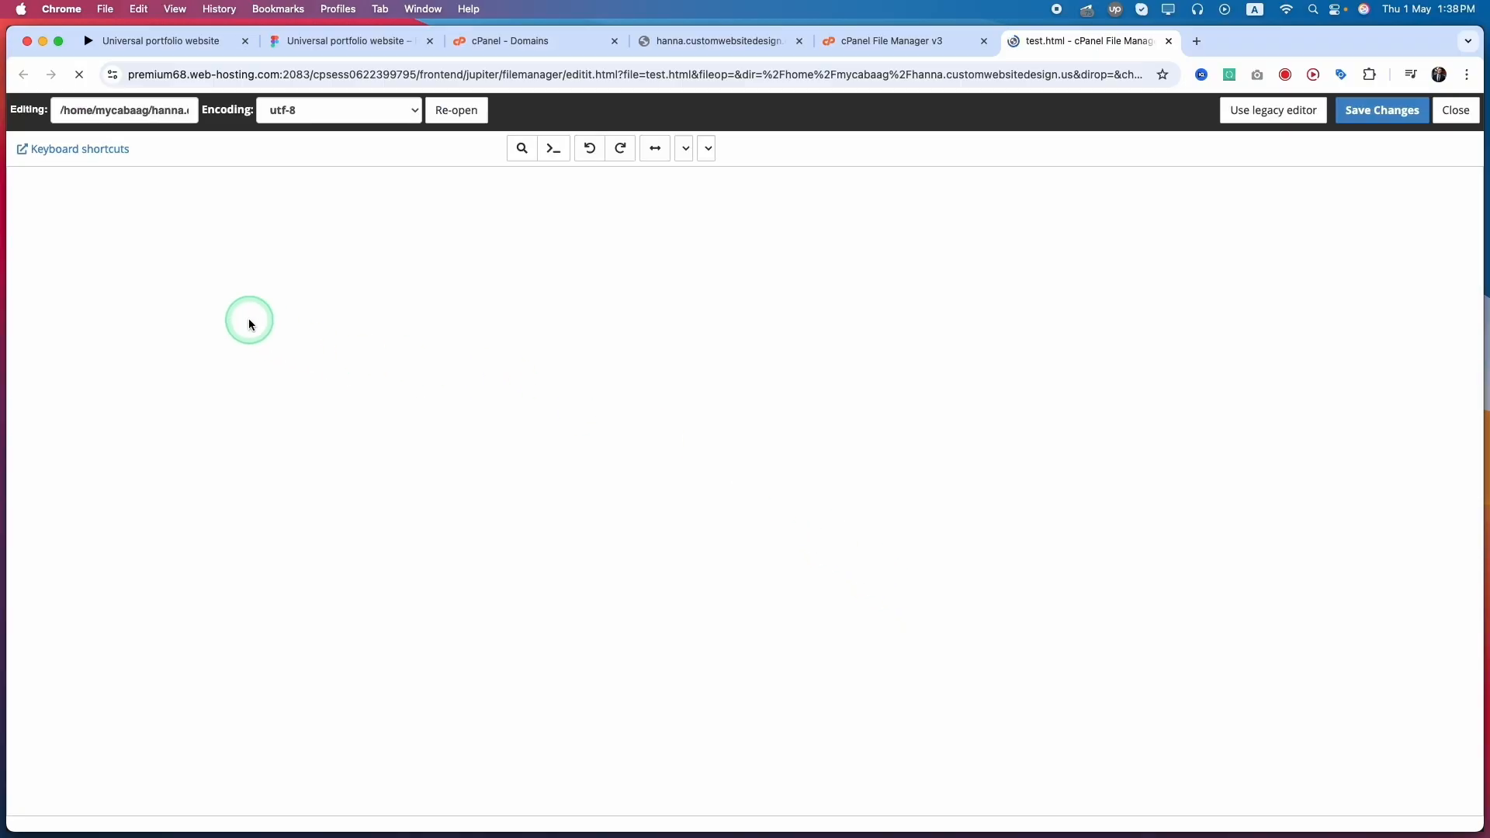
# Write "Hello," and "This is a sub domain." on two lines in test.html and save the file.
pyautogui.write('T')
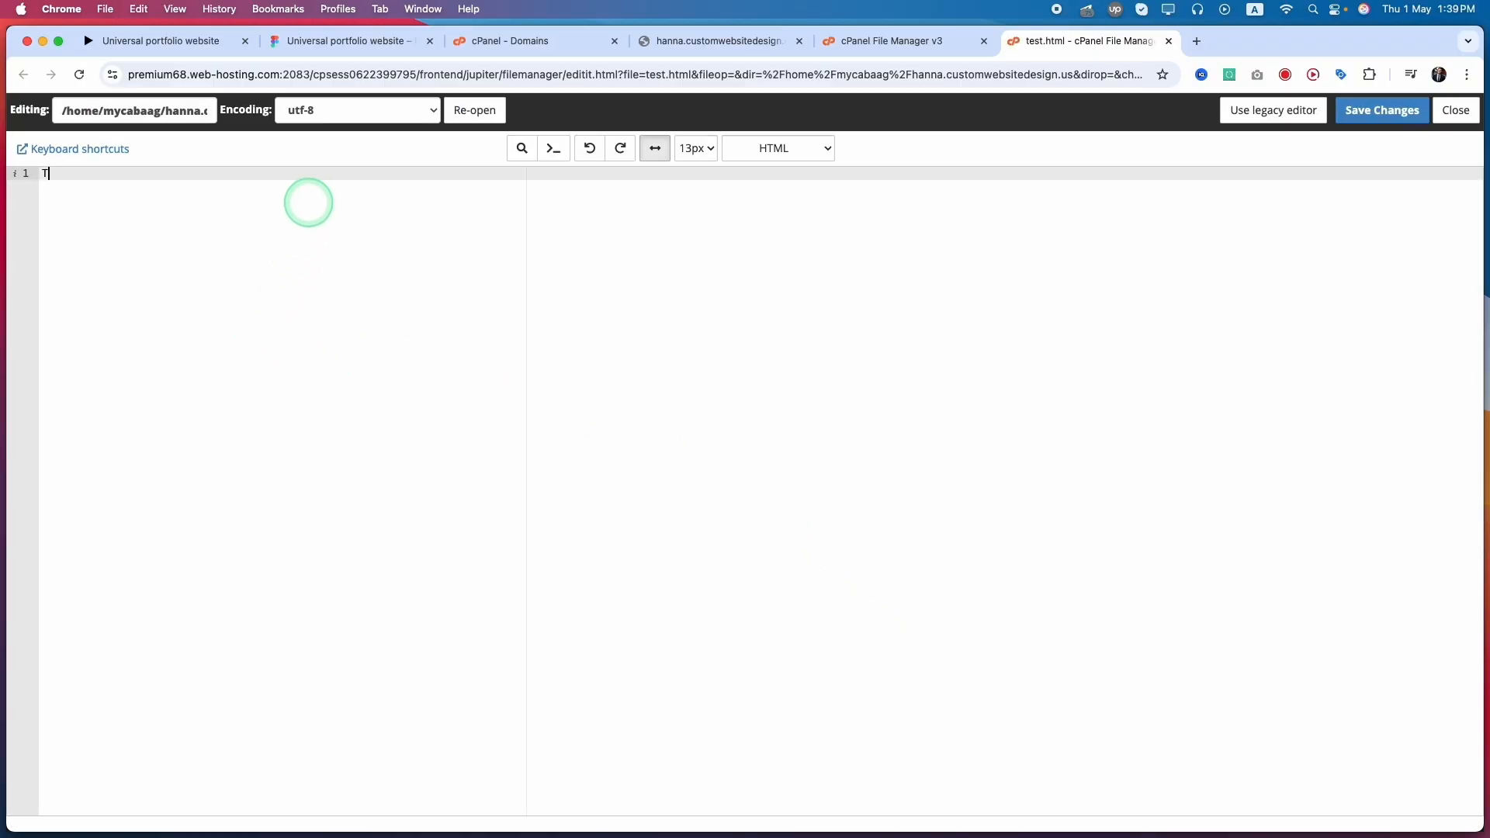
pyautogui.write('his is a sub domain.')
pyautogui.press('super+Left')
pyautogui.write('Hello,')
pyautogui.press('Return')
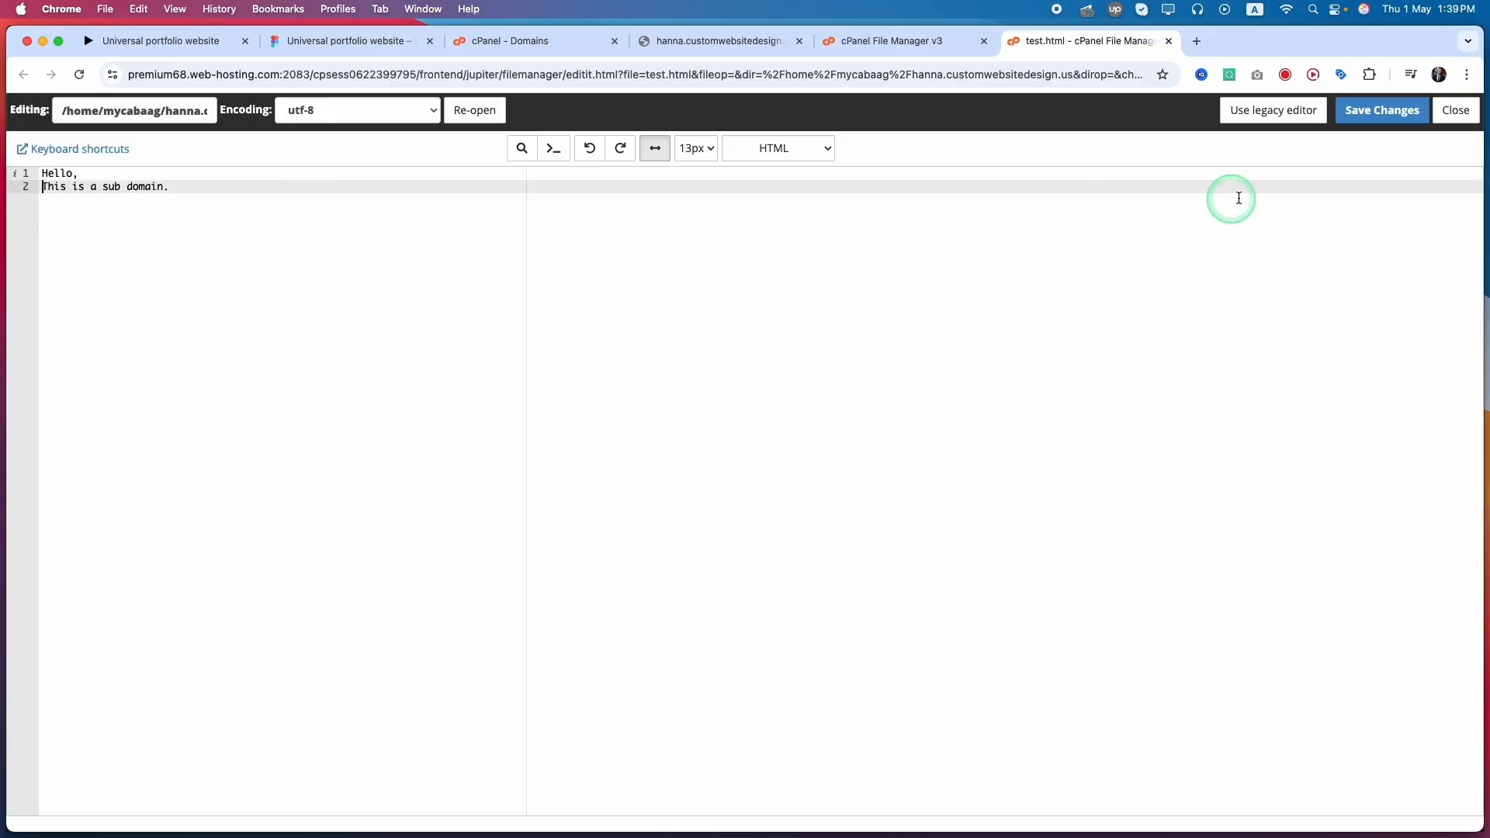
pyautogui.click(1383, 111)
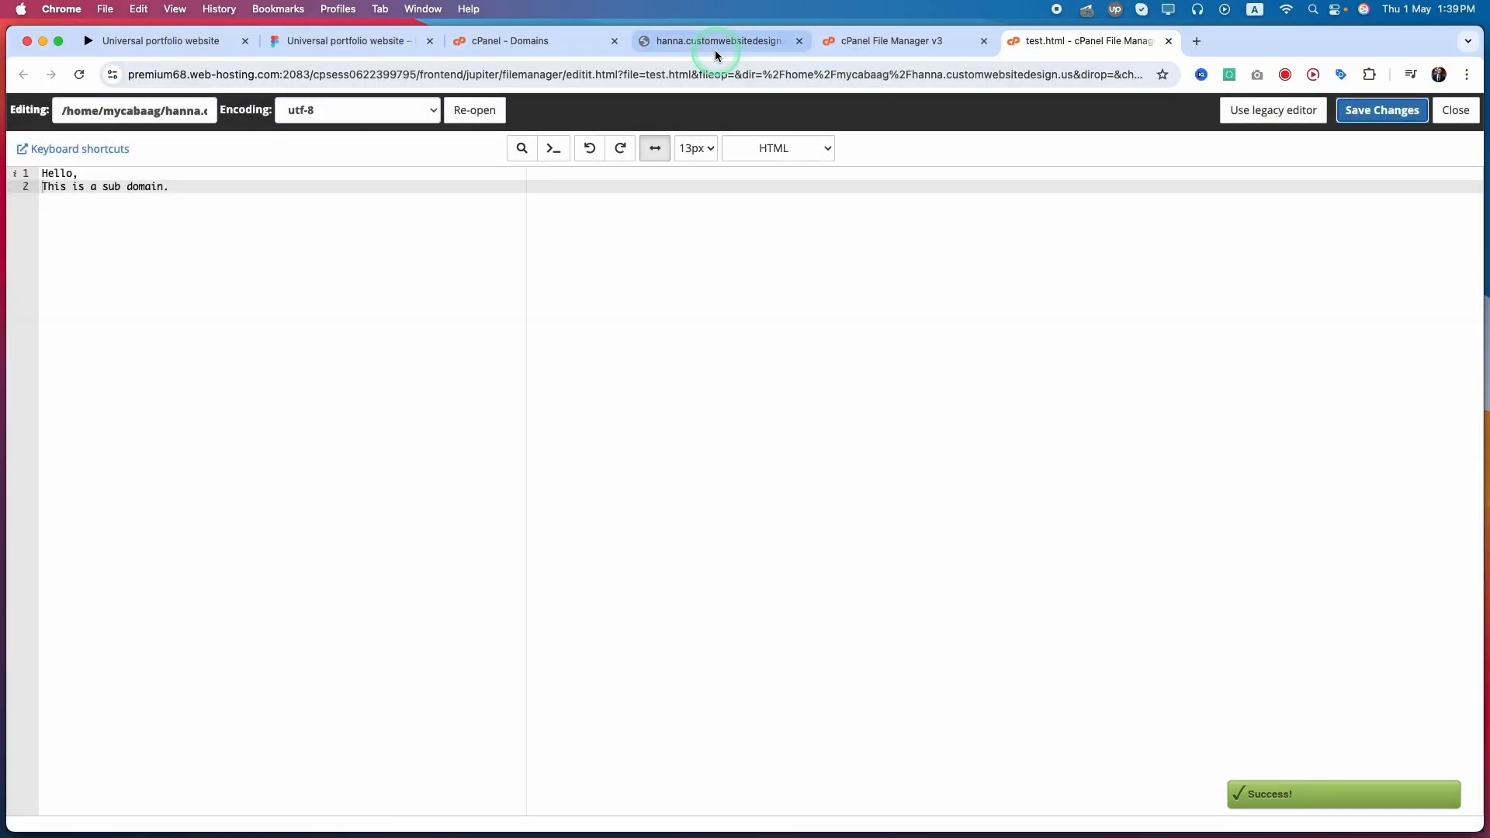
# Load hanna.customwebsitedesign.us in the browser again to check whether the subdomain is reachable.
pyautogui.click(715, 45)
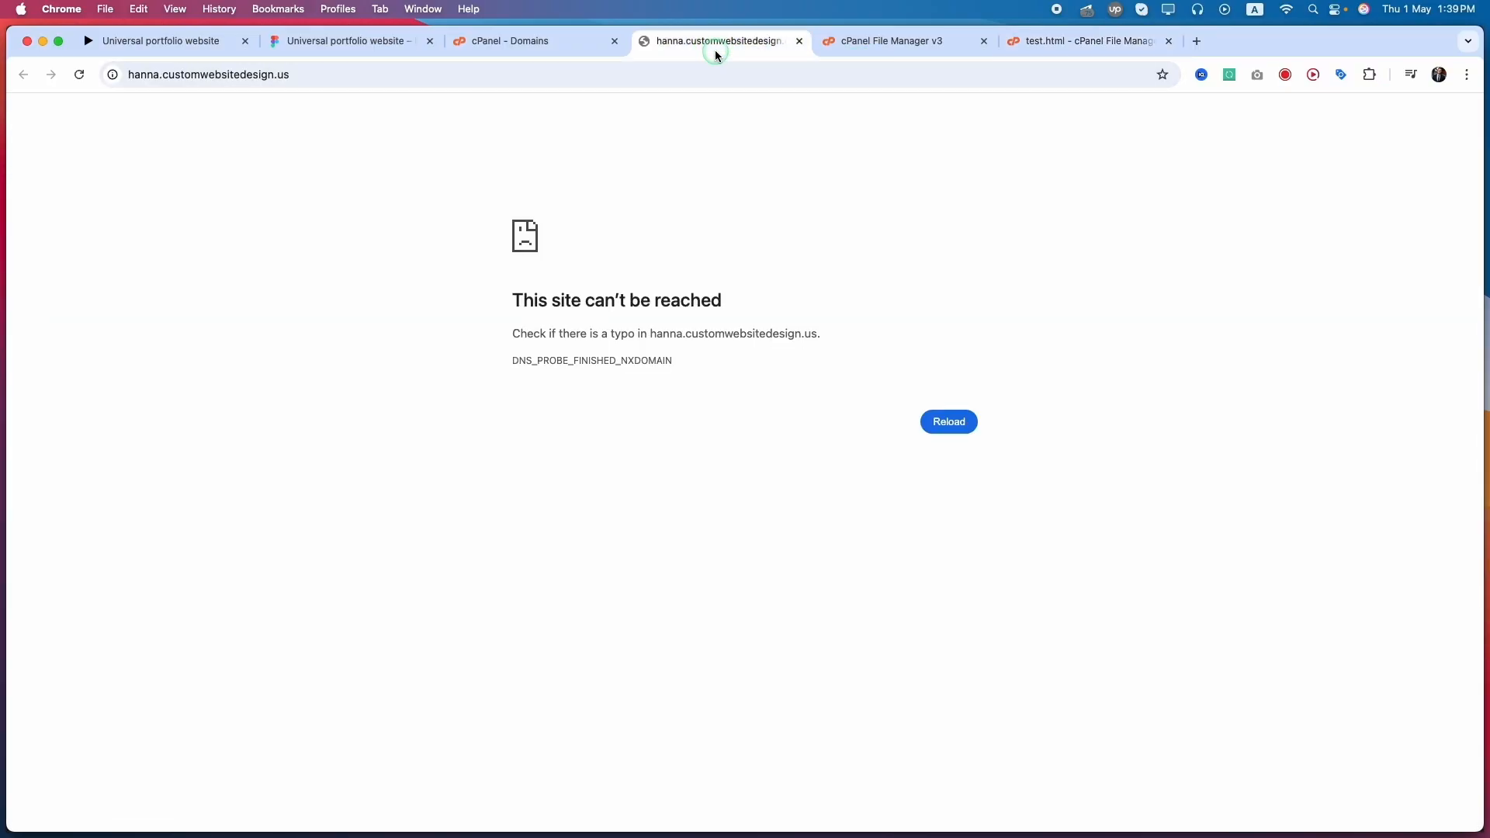
pyautogui.click(340, 78)
pyautogui.click(339, 77)
pyautogui.write('/')
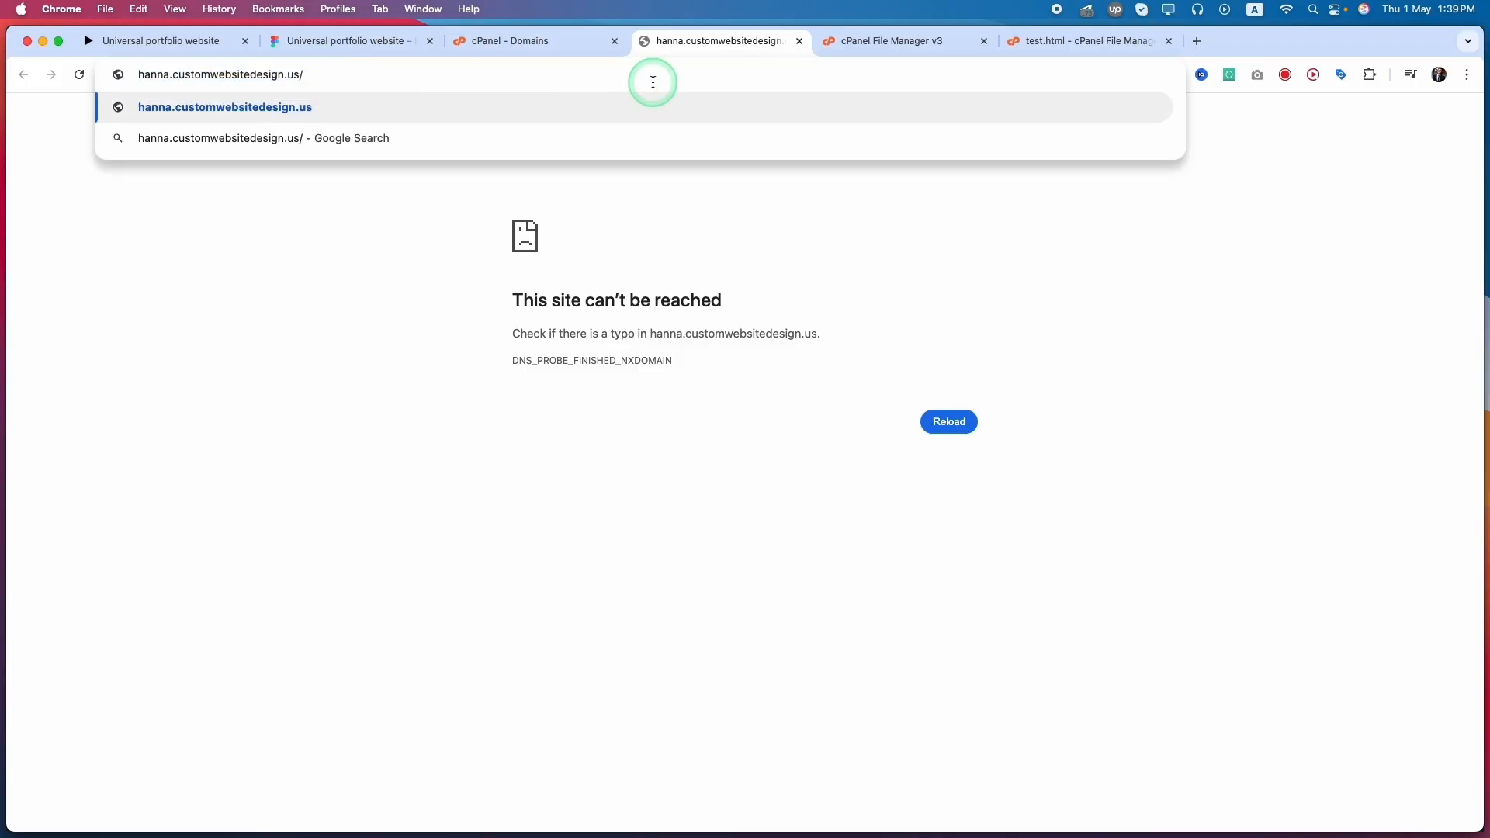
pyautogui.click(739, 41)
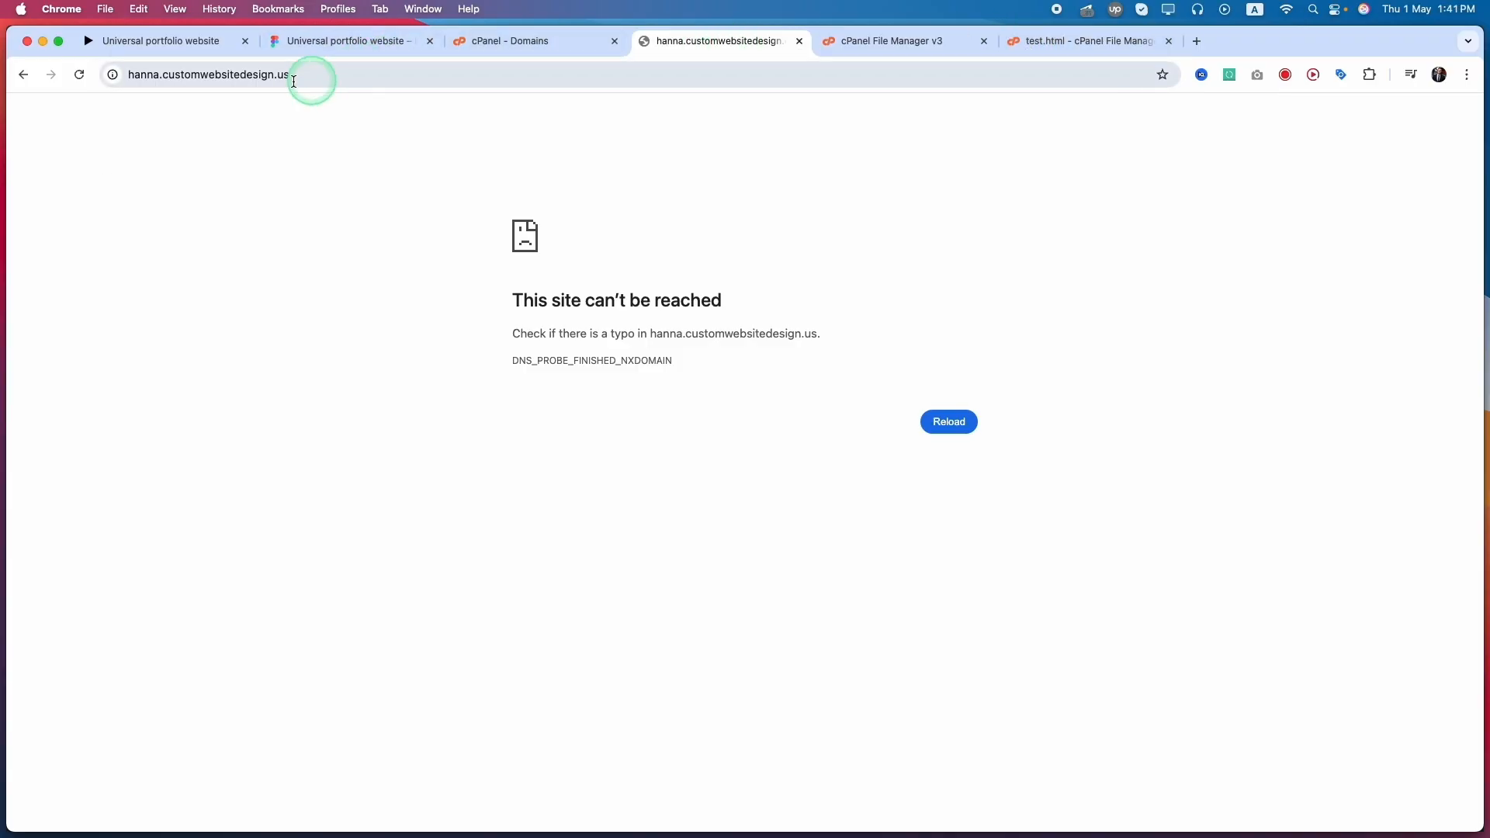
pyautogui.click(291, 74)
pyautogui.press('Return')
pyautogui.click(289, 73)
pyautogui.press('Return')
pyautogui.click(289, 73)
pyautogui.press('Return')
pyautogui.click(287, 73)
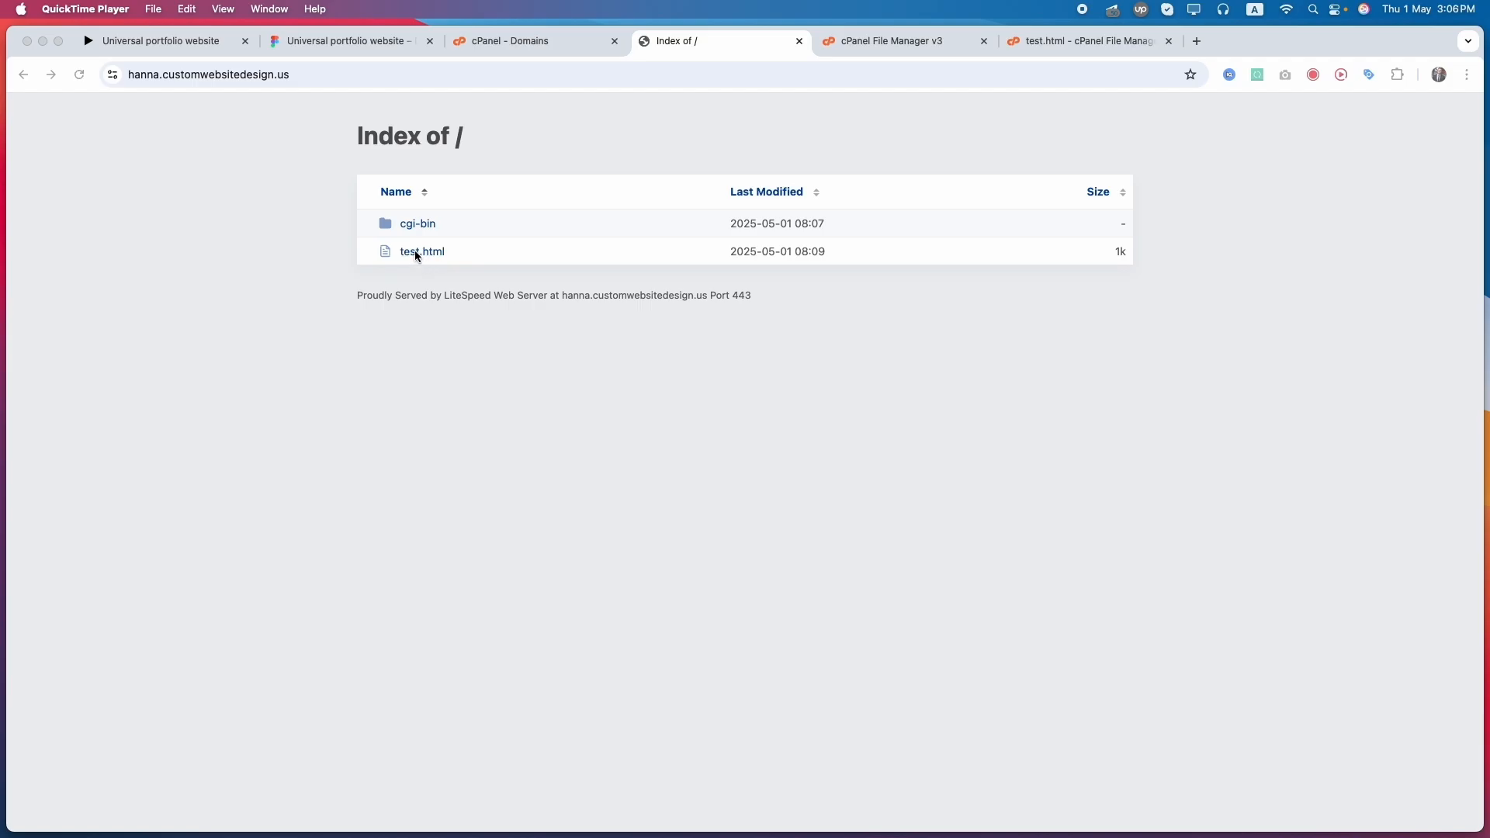
# Open test.html from the subdomain's file index and check its text.
pyautogui.click(388, 282)
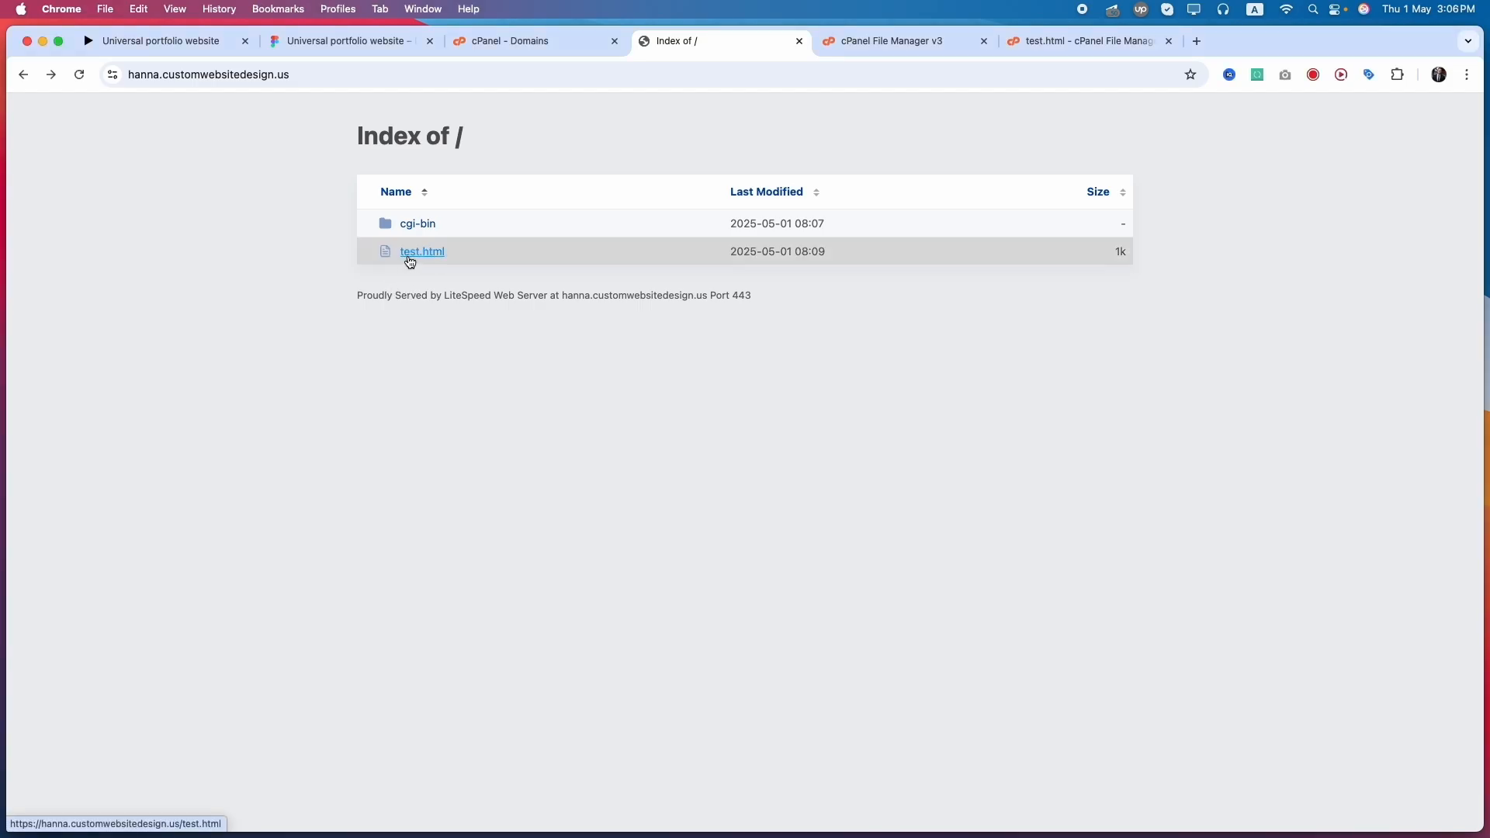
pyautogui.click(421, 254)
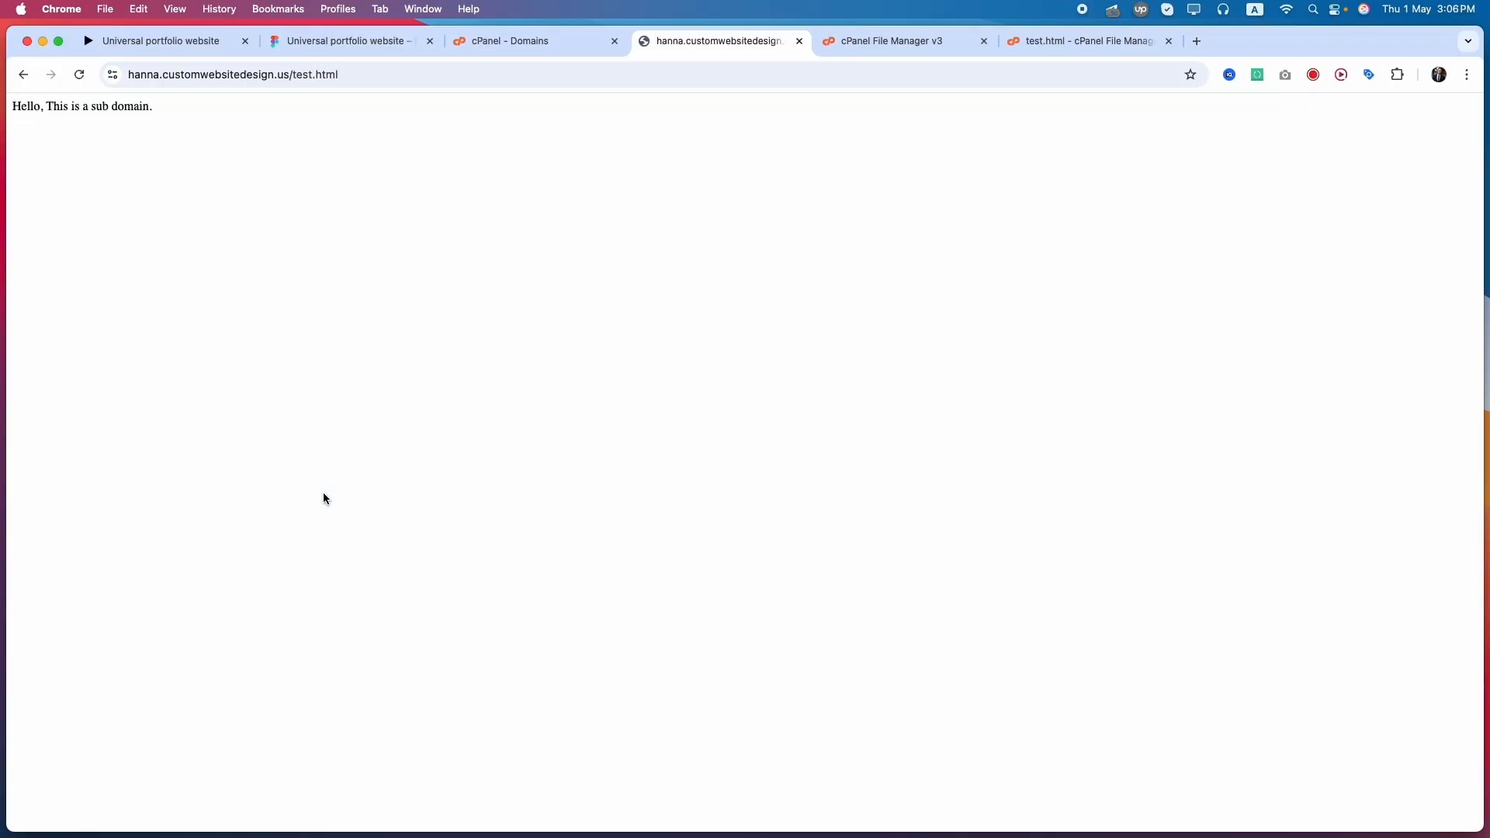
pyautogui.moveTo(153, 107); pyautogui.dragTo(122, 108)
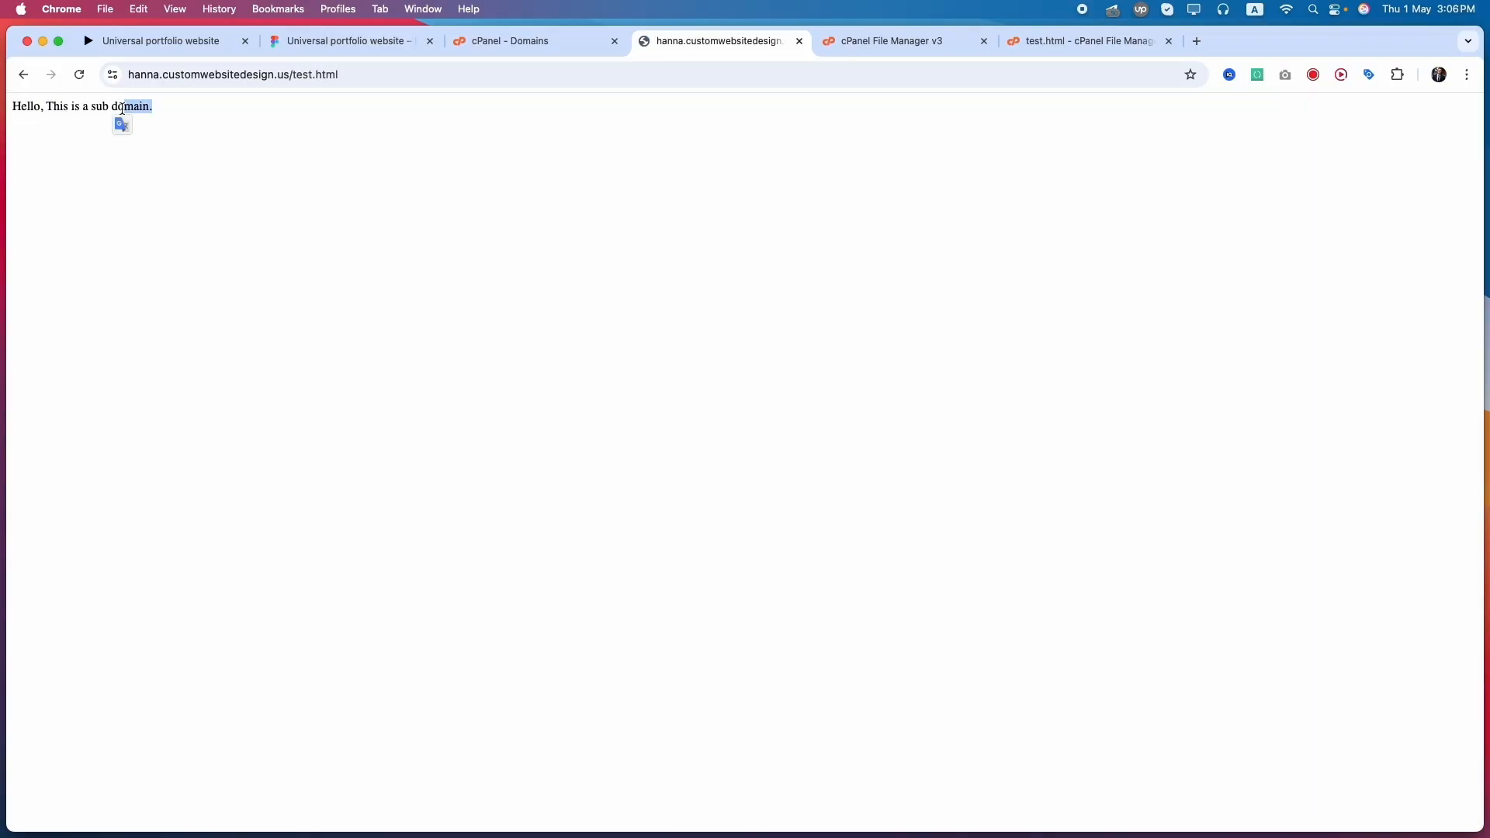